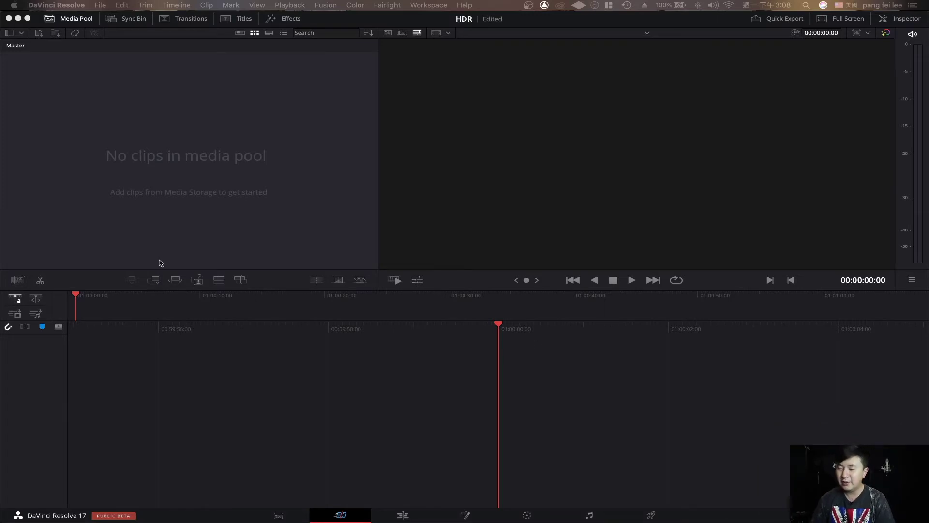
Step: On the Media page, open the Samsung_T5 > HDR TEST folder in Media Storage
click(167, 159)
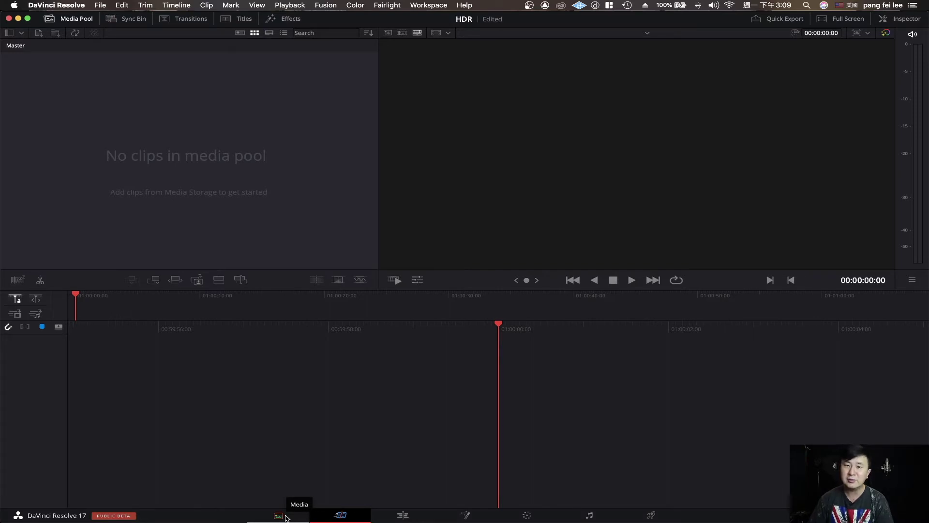
click(285, 517)
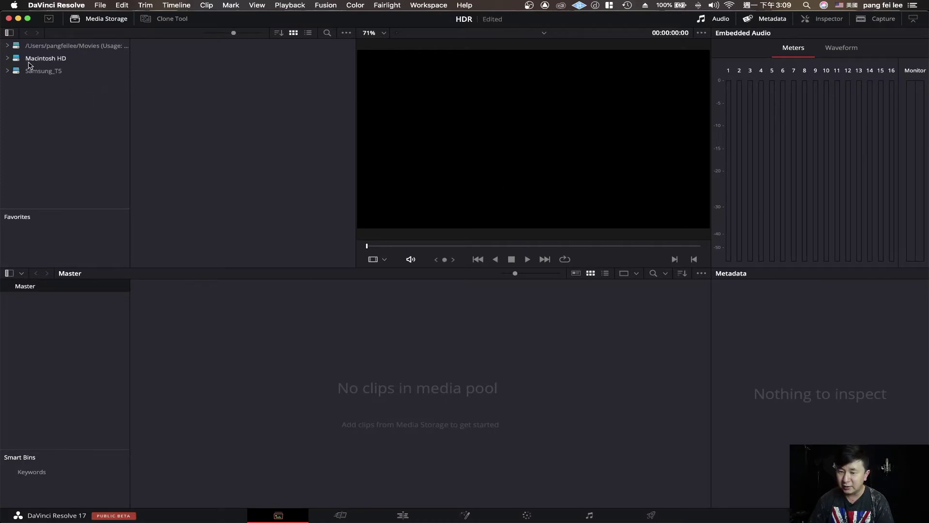
click(54, 73)
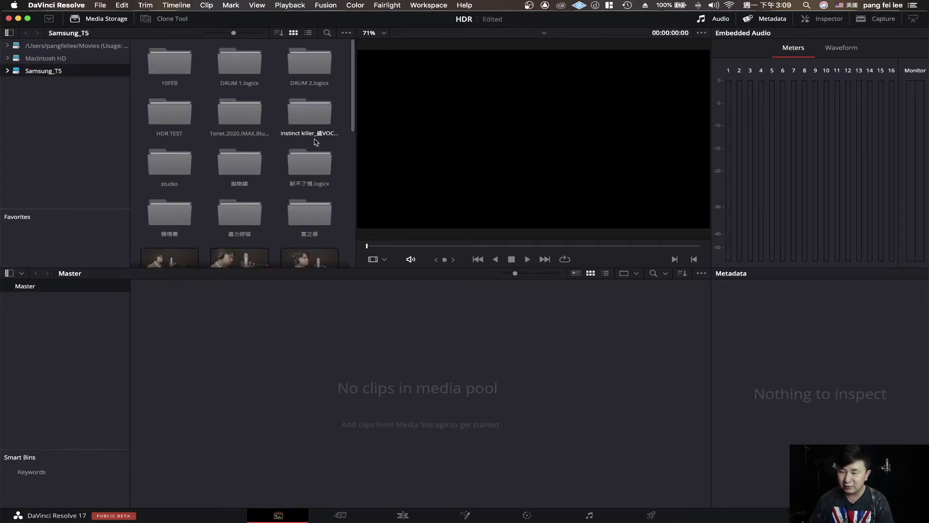
scroll(338, 183, down, 5)
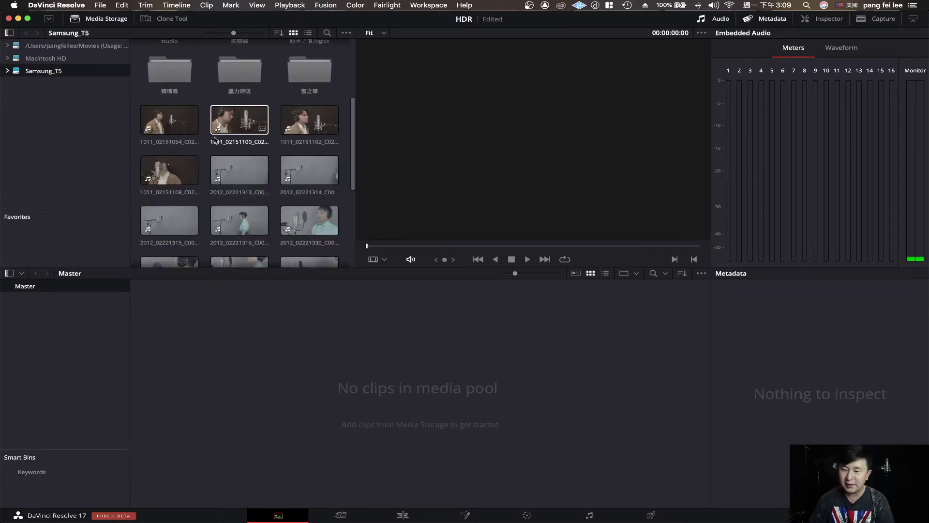
scroll(216, 141, down, 2)
scroll(215, 140, up, 5)
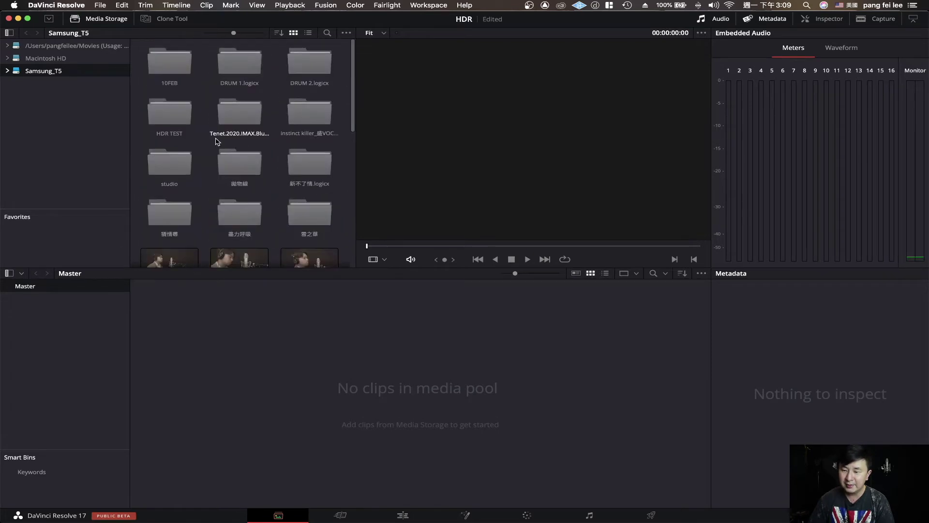
double_click(174, 118)
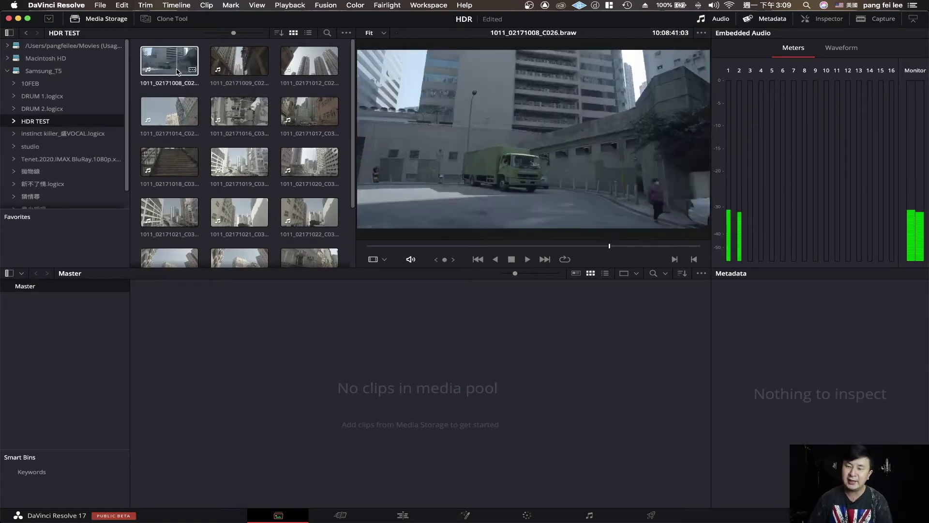
Step: Add the first three HDR TEST clips, including 1011_02171012_C028, to the Media Pool, accepting the frame-rate prompt
click(159, 68)
drag(159, 68, 252, 390)
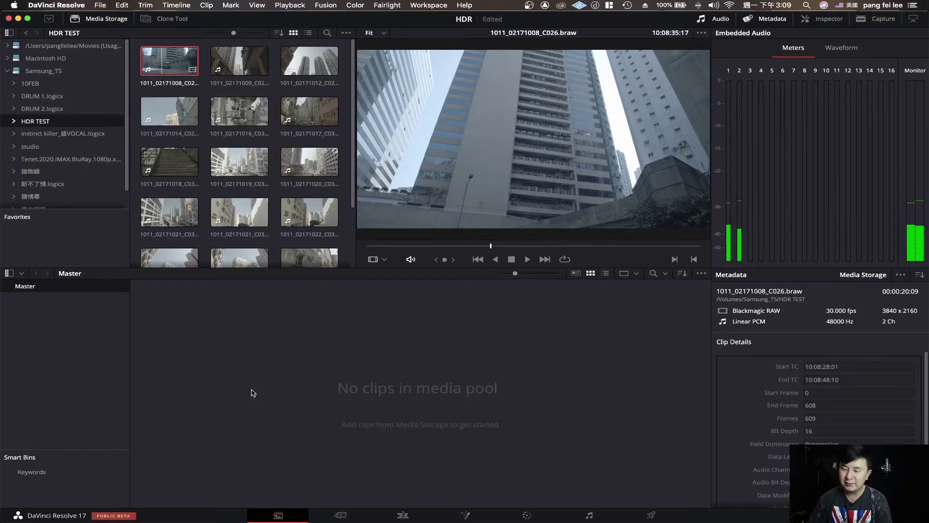
click(555, 303)
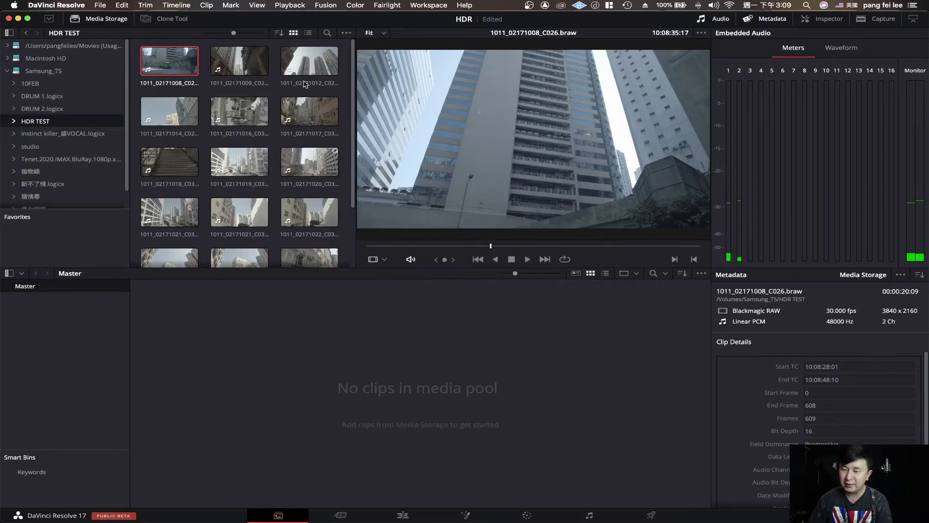
click(309, 60)
mouse_move(240, 61)
mouse_down()
mouse_move(260, 141)
mouse_move(245, 330)
mouse_up()
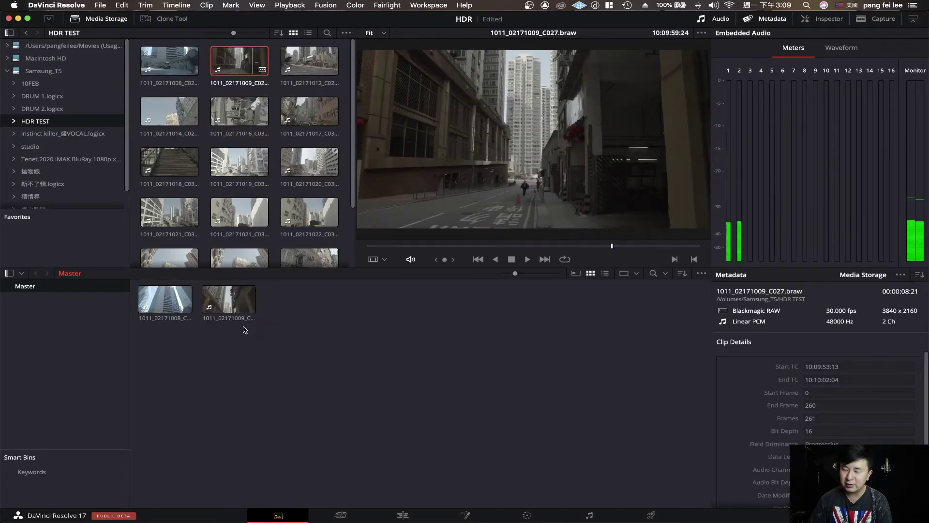
drag(310, 61, 292, 301)
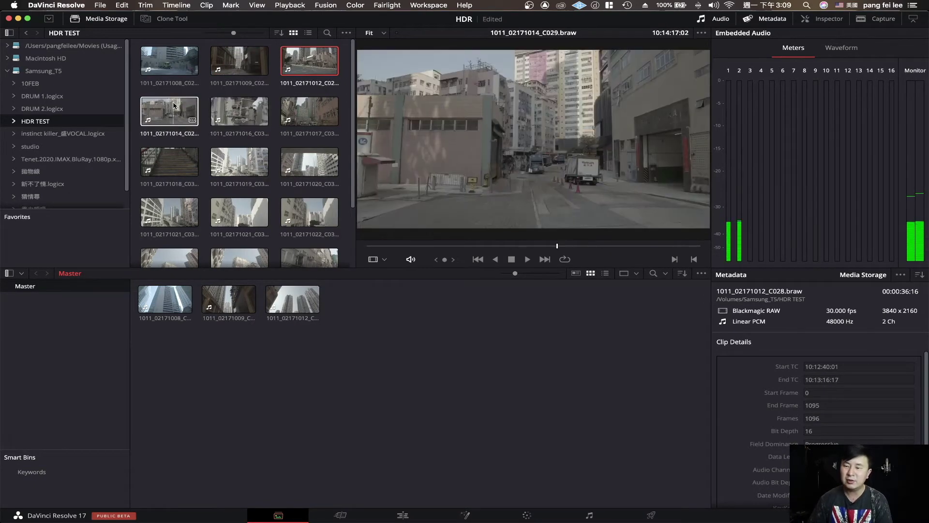
Step: Add four more clips, including C029, C036 and C037, bringing the Media Pool to seven
mouse_move(165, 118)
mouse_down()
mouse_move(364, 267)
mouse_move(365, 280)
mouse_up()
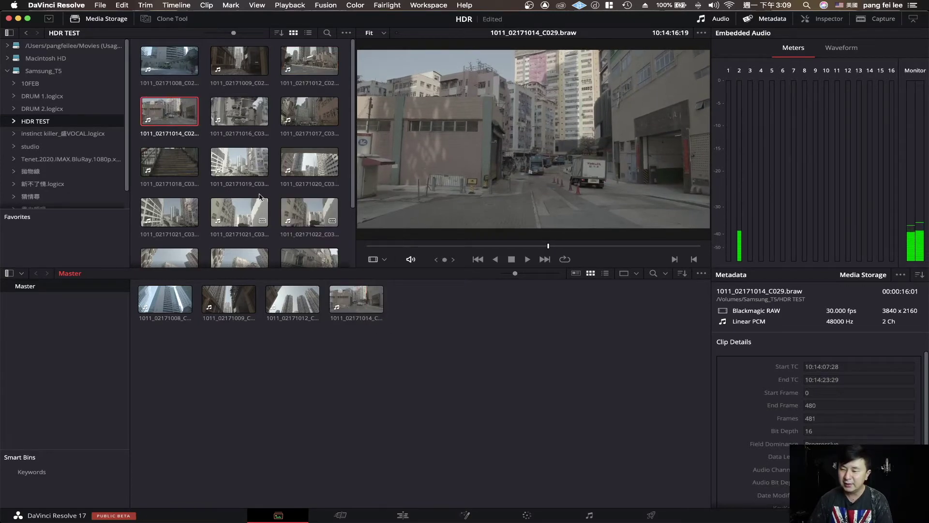
scroll(260, 196, down, 3)
drag(170, 183, 420, 312)
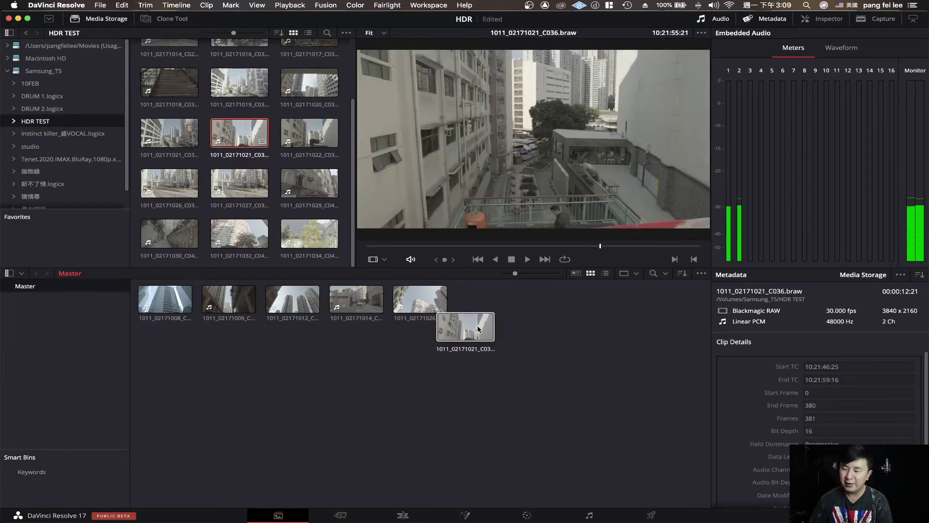
drag(245, 131, 464, 305)
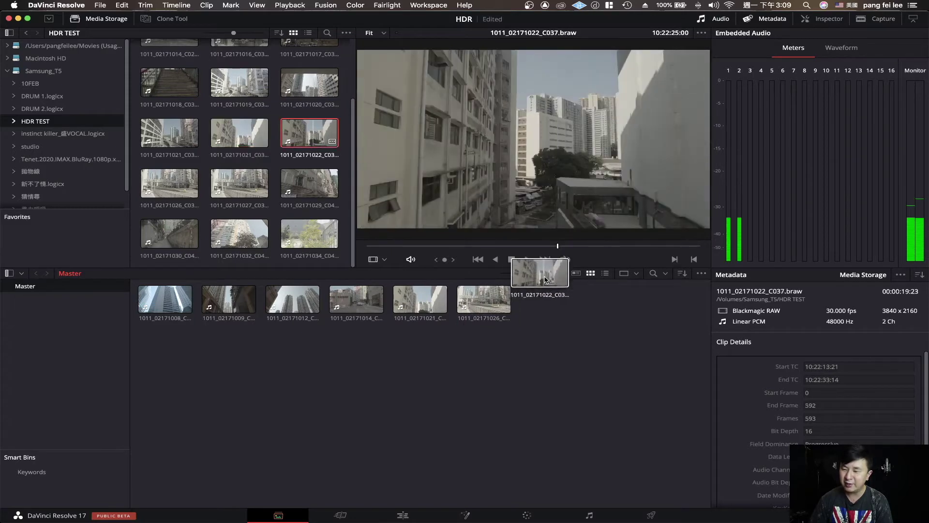
drag(307, 139, 545, 300)
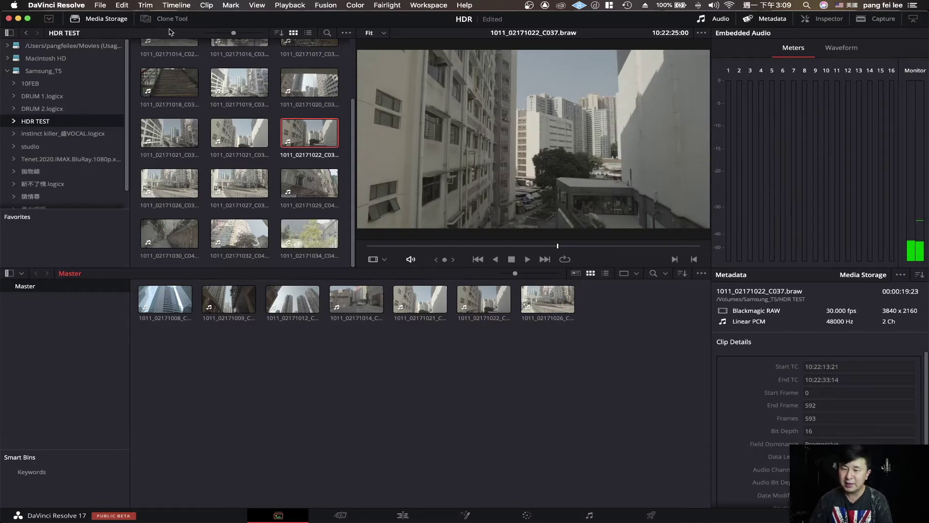
click(7, 71)
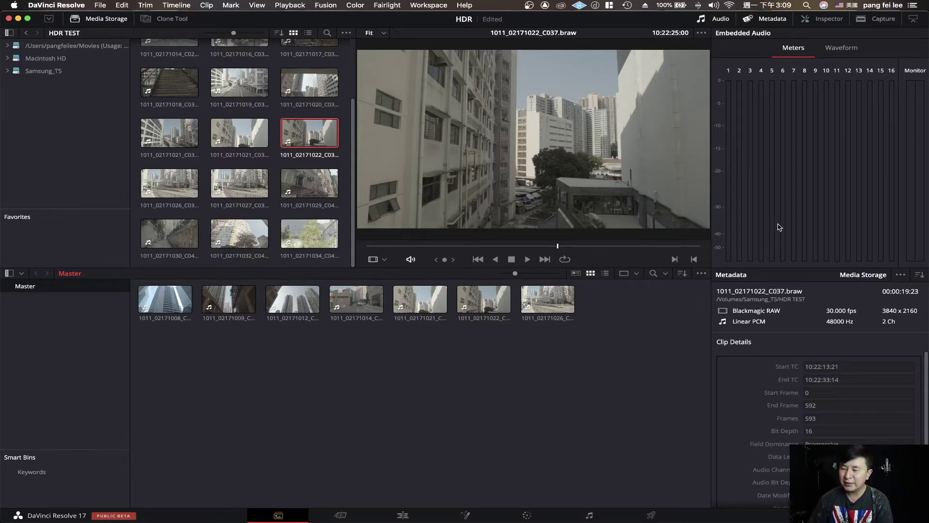
scroll(698, 230, down, 1)
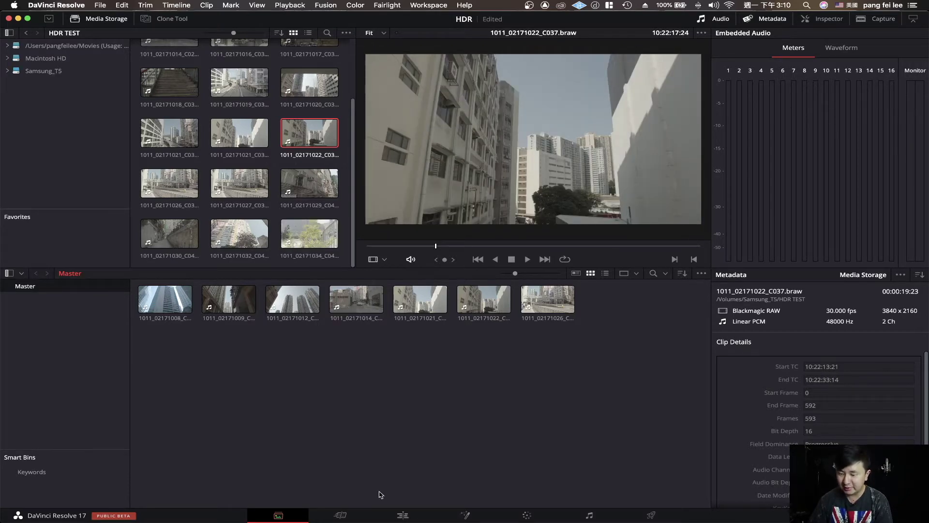
Step: On the Edit page, drop clip 1011_02171014_C029 onto a new Timeline 1 and scrub through it
click(403, 515)
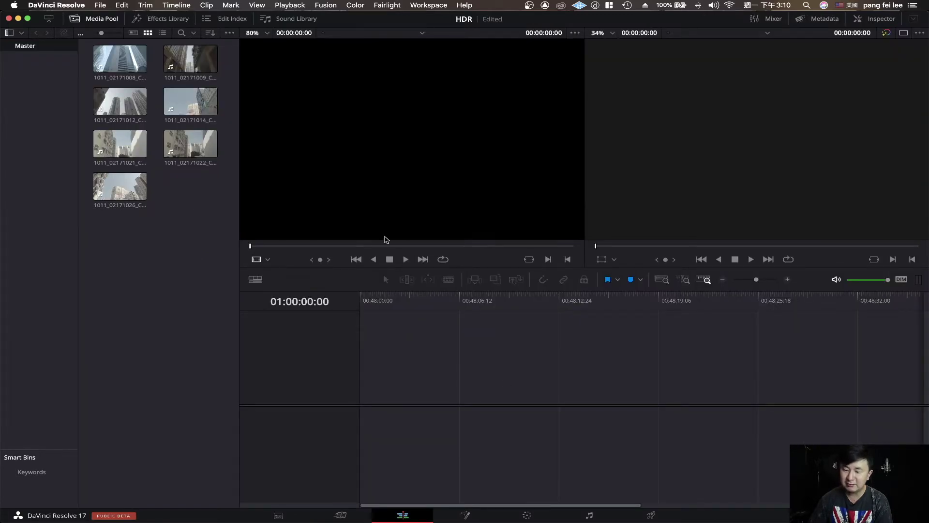
click(191, 102)
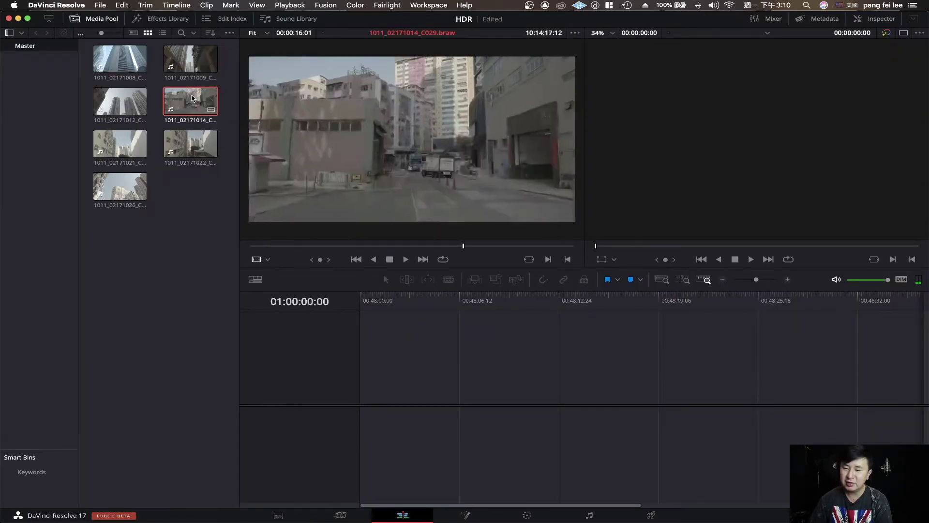
drag(193, 101, 403, 394)
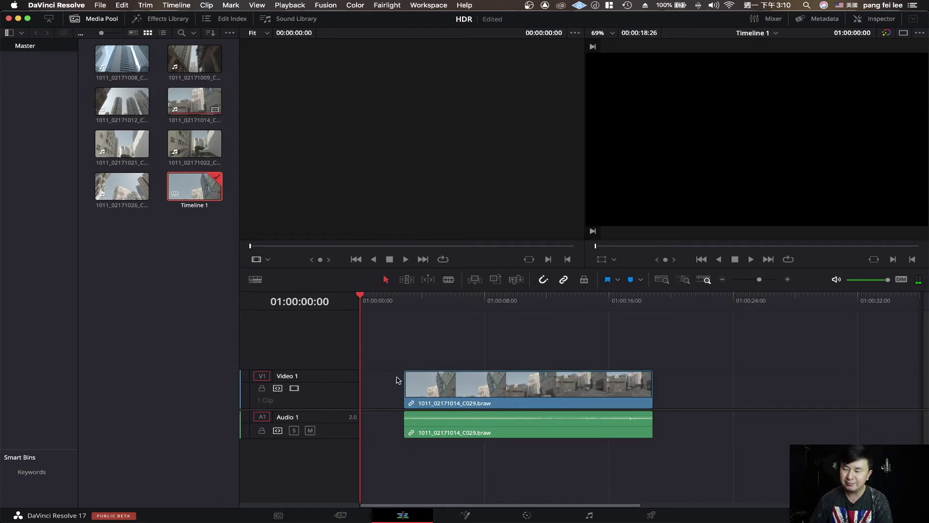
click(399, 304)
drag(399, 307, 547, 307)
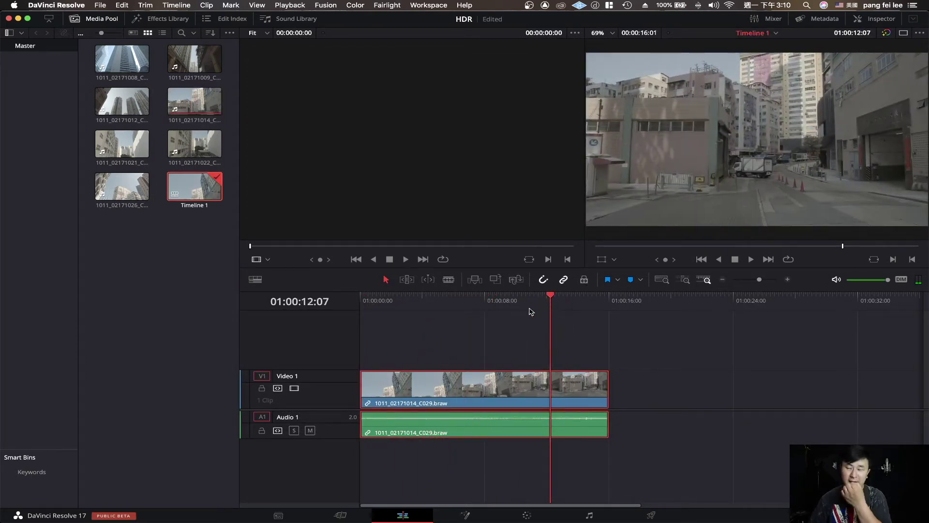
mouse_move(516, 304)
mouse_down()
mouse_move(444, 310)
mouse_move(535, 309)
mouse_up()
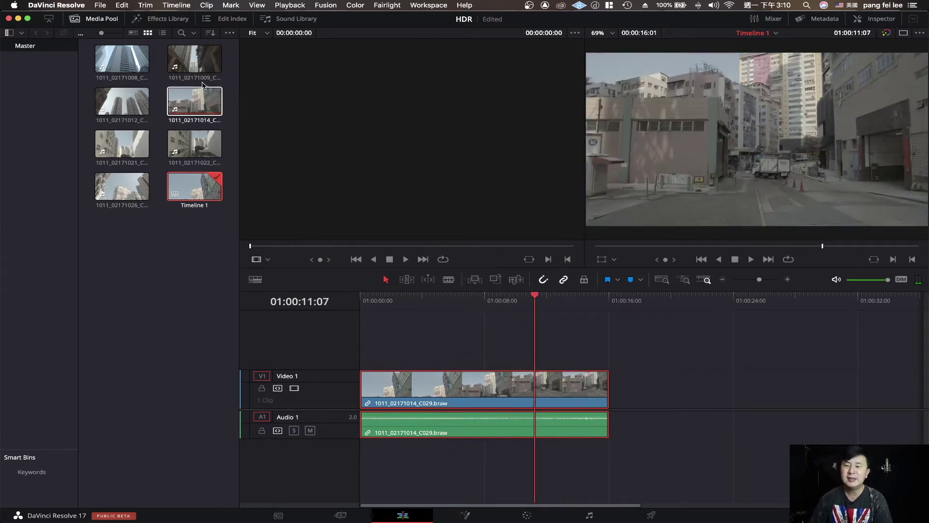
click(100, 6)
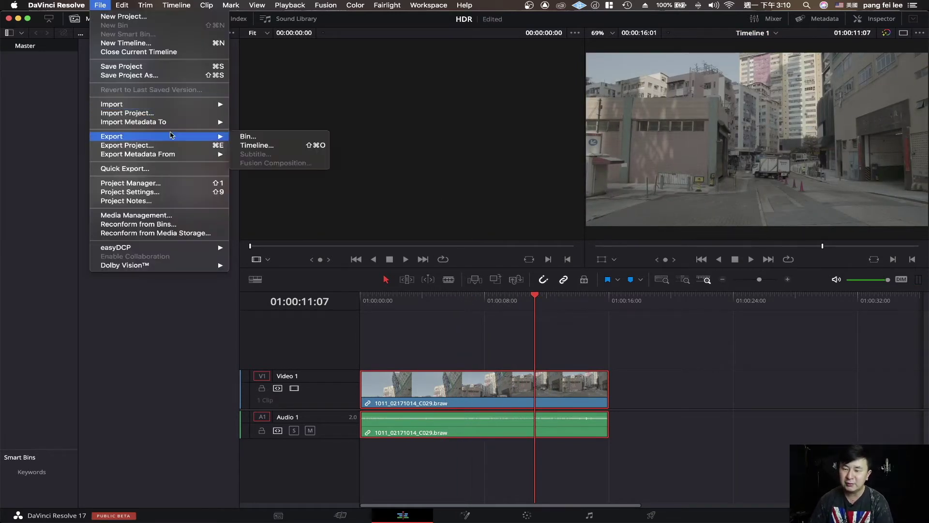
Step: Set color science to DaVinci YRGB Color Managed with the DaVinci Wide Gamut preset
click(165, 192)
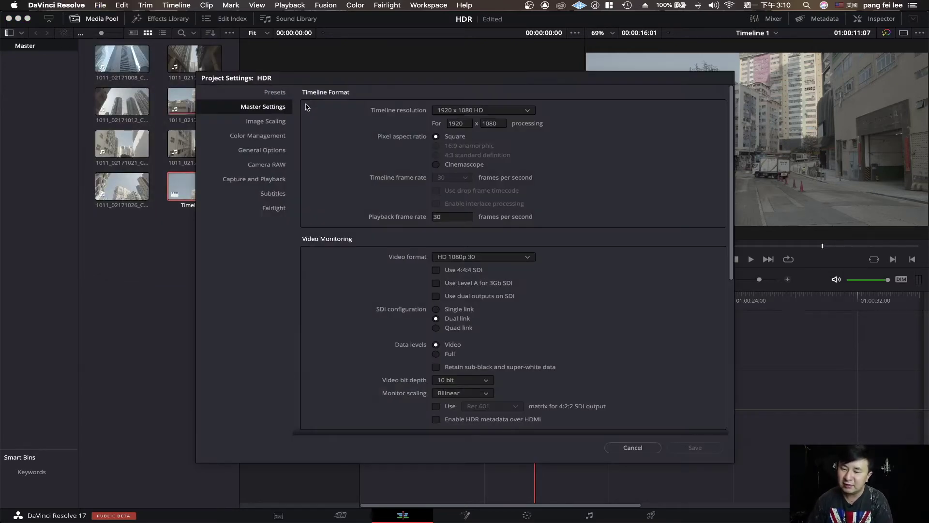
click(266, 136)
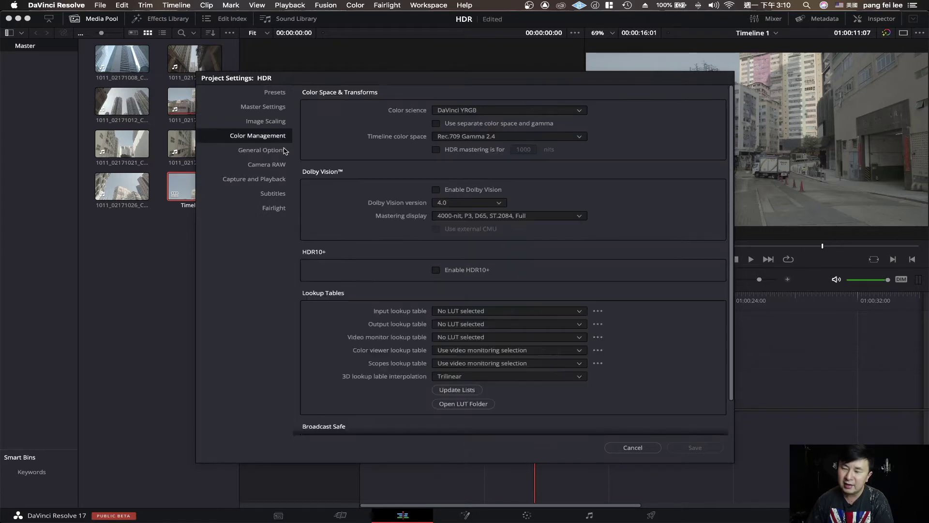
click(516, 112)
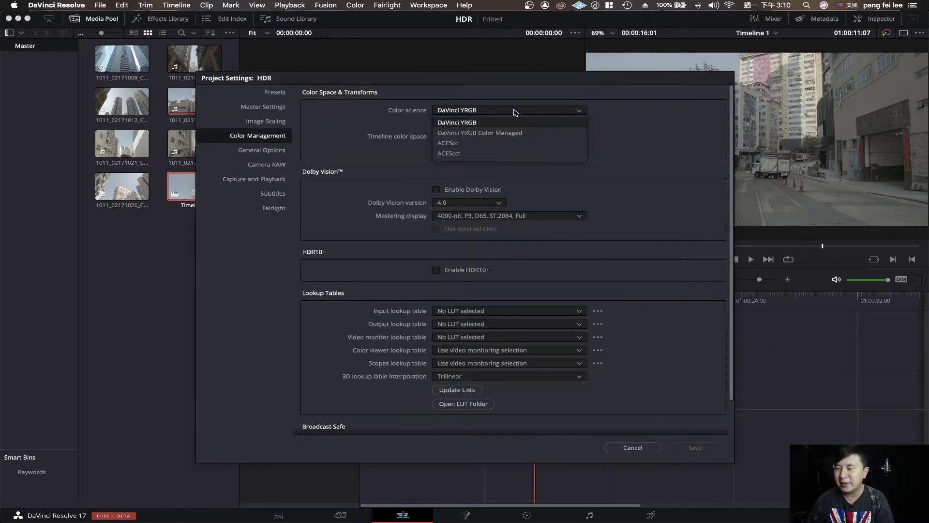
click(511, 137)
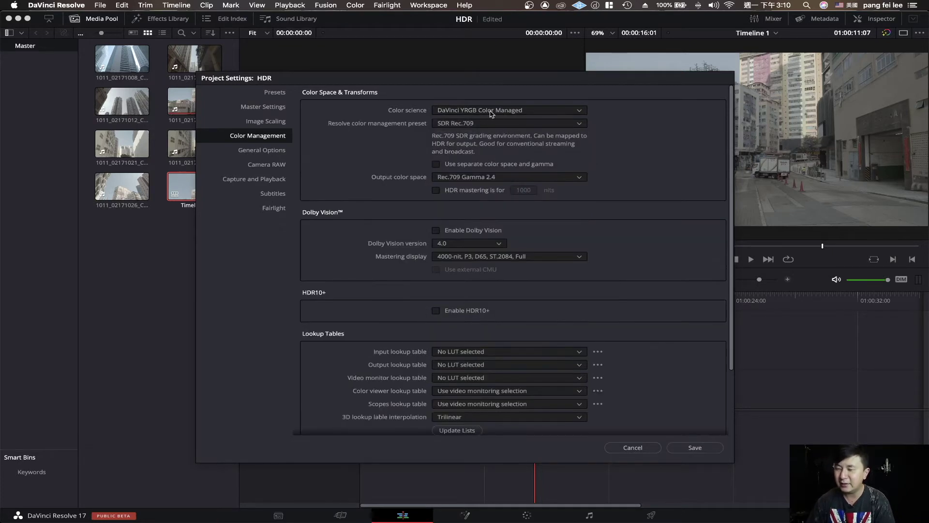
click(492, 124)
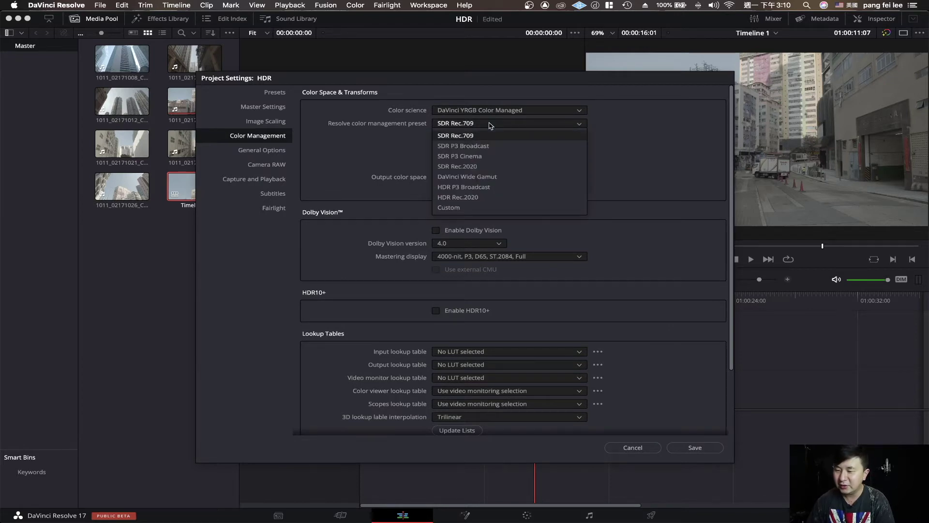
click(506, 136)
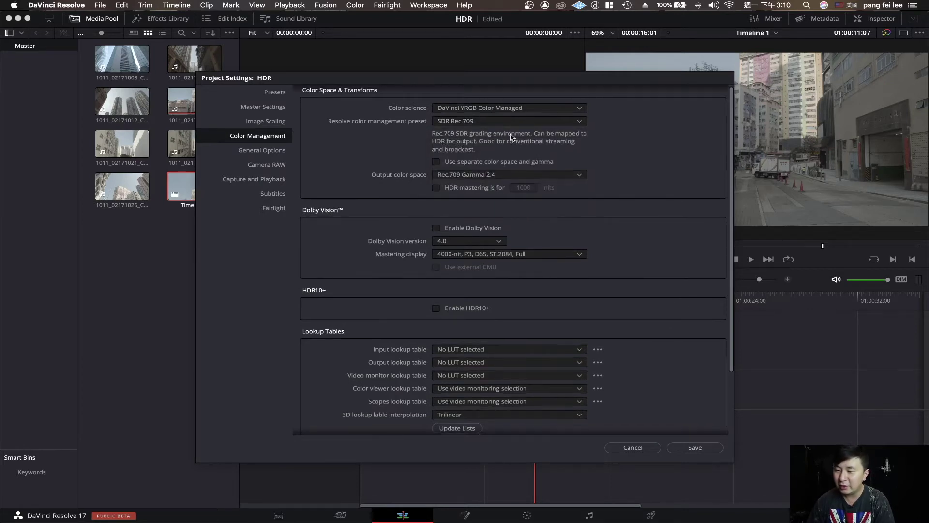
click(524, 124)
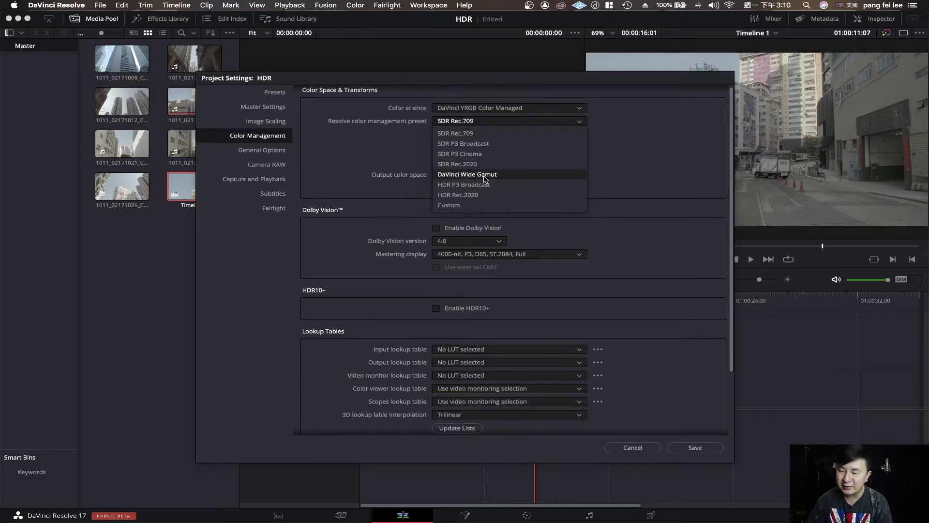
click(502, 175)
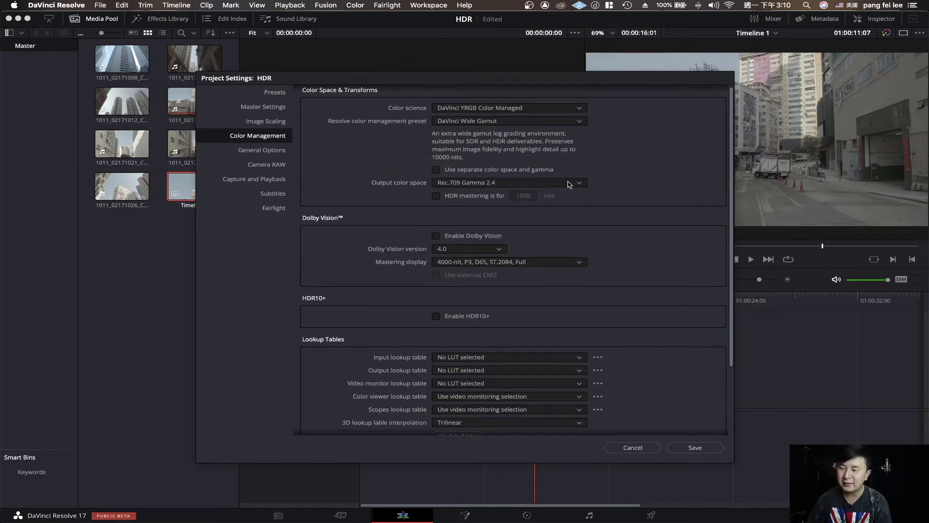
Step: Set output color space to Rec.2020 (Scene), enable 1000-nit HDR mastering, and save
click(567, 186)
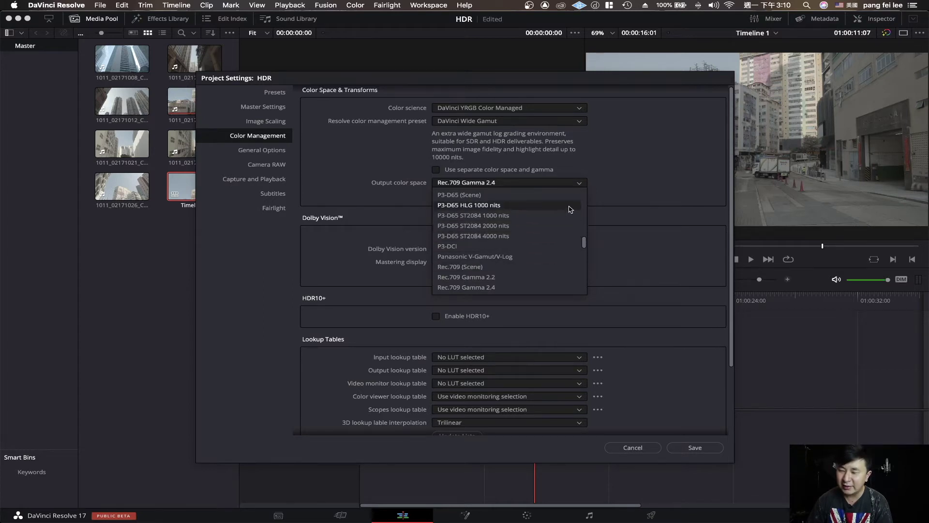
click(576, 183)
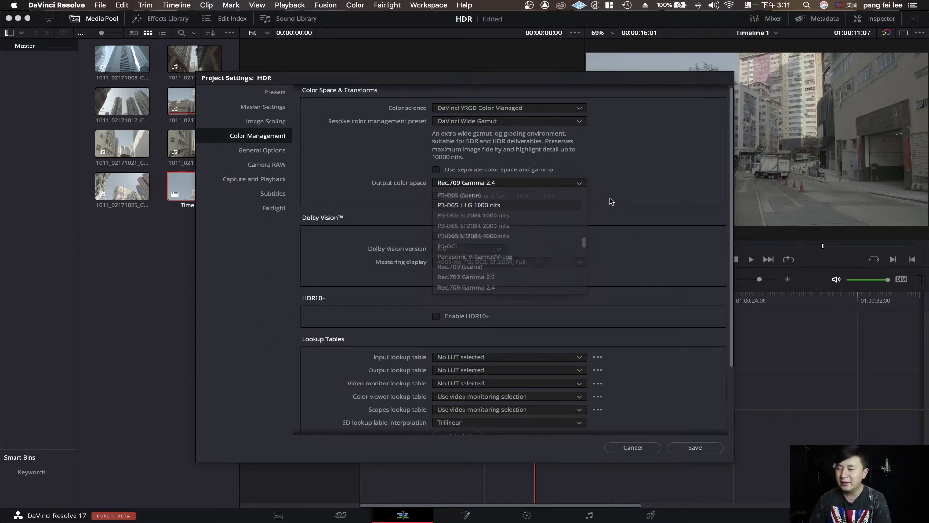
click(575, 184)
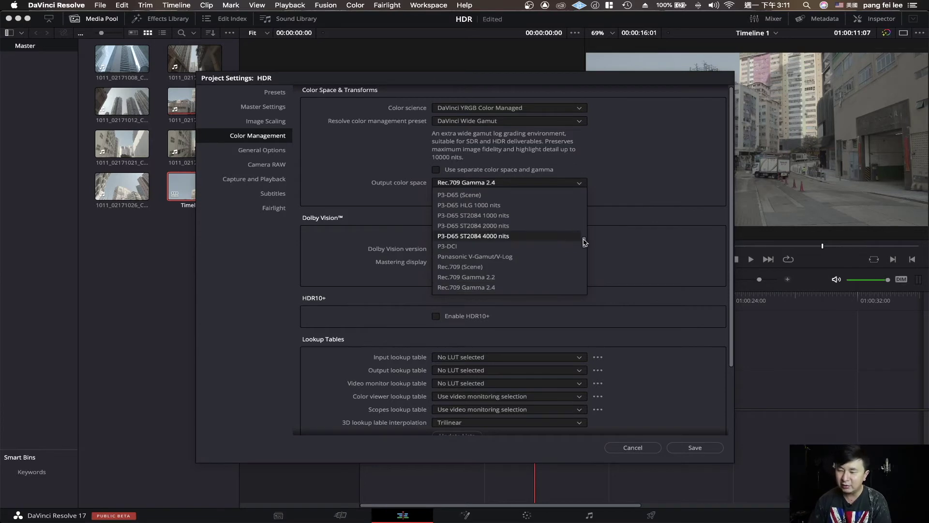
drag(584, 242, 584, 262)
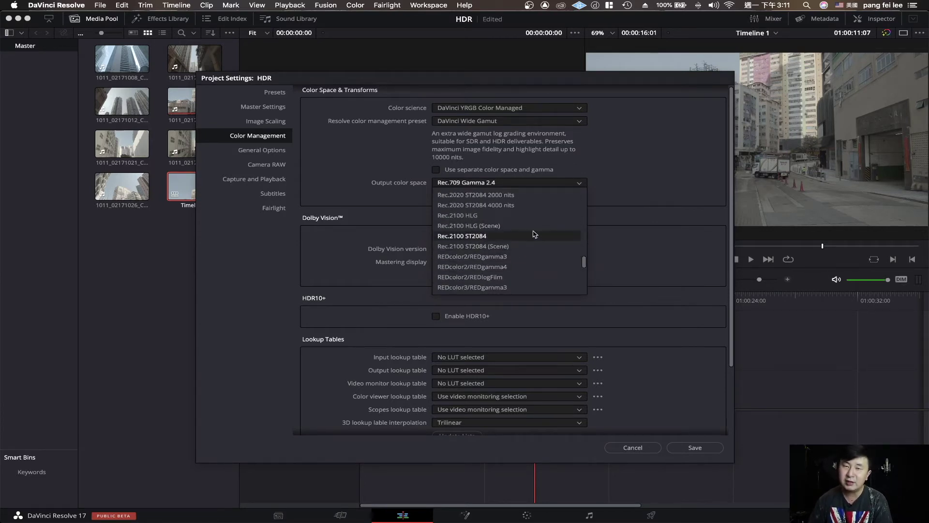
scroll(534, 234, down, 5)
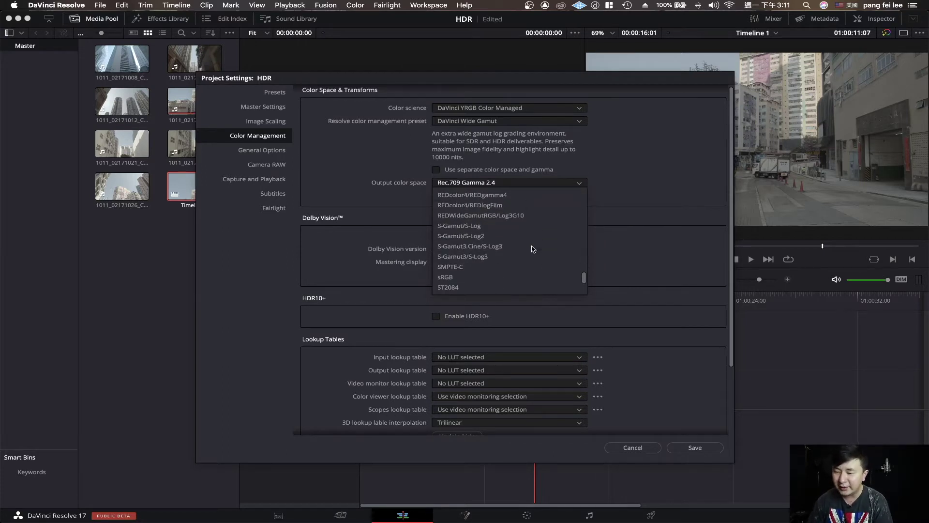
scroll(533, 247, up, 3)
scroll(531, 245, up, 2)
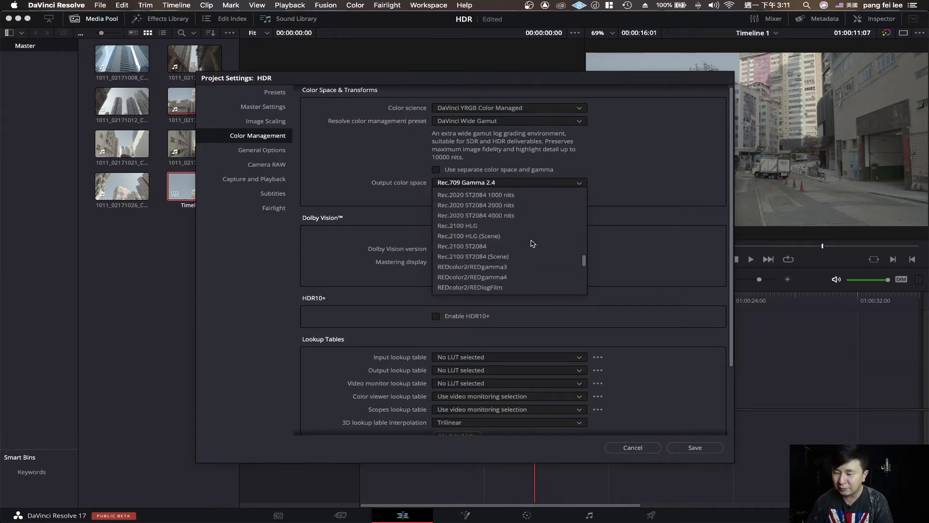
scroll(514, 245, up, 3)
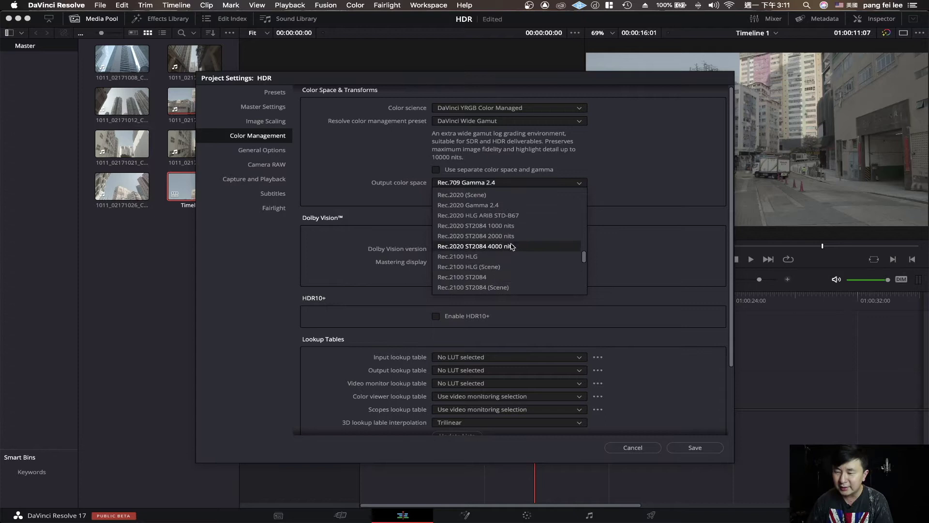
click(509, 199)
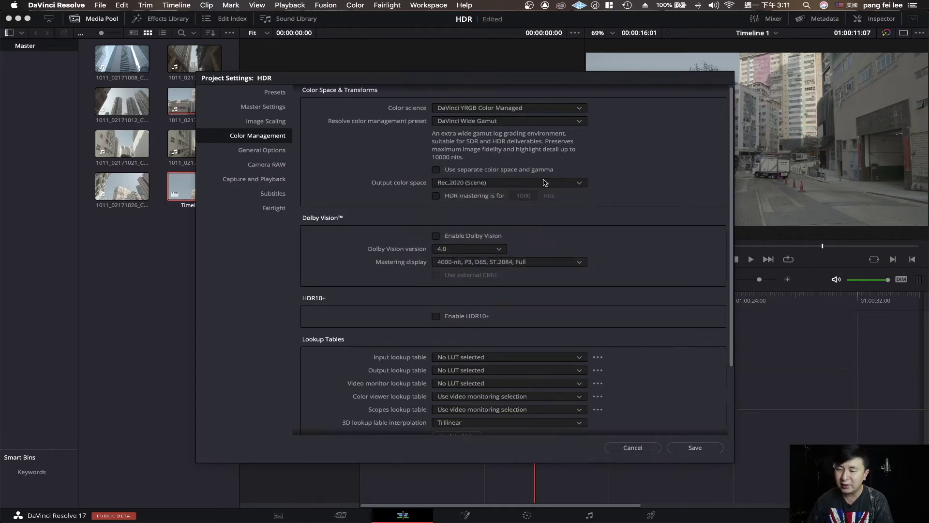
click(437, 196)
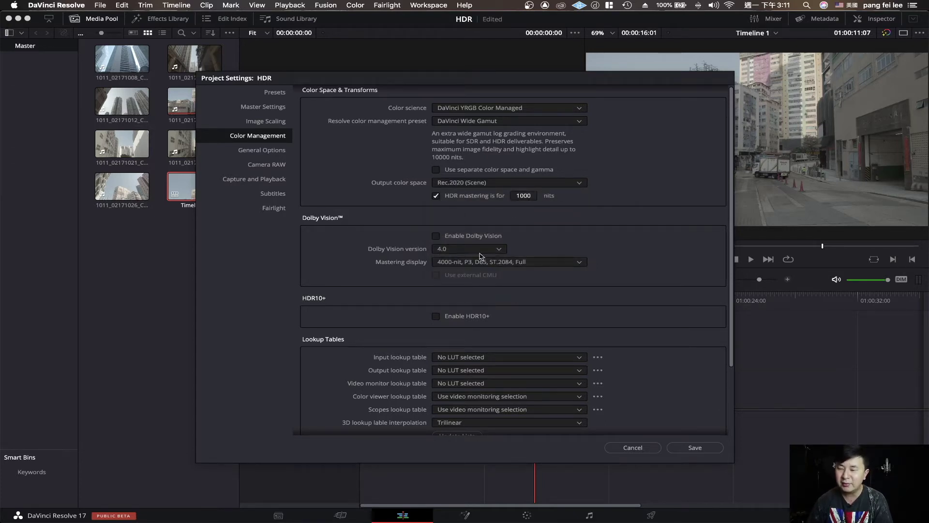
click(695, 447)
Step: Scrub the timeline around 01:00:07–01:00:10 to preview the new look
click(519, 301)
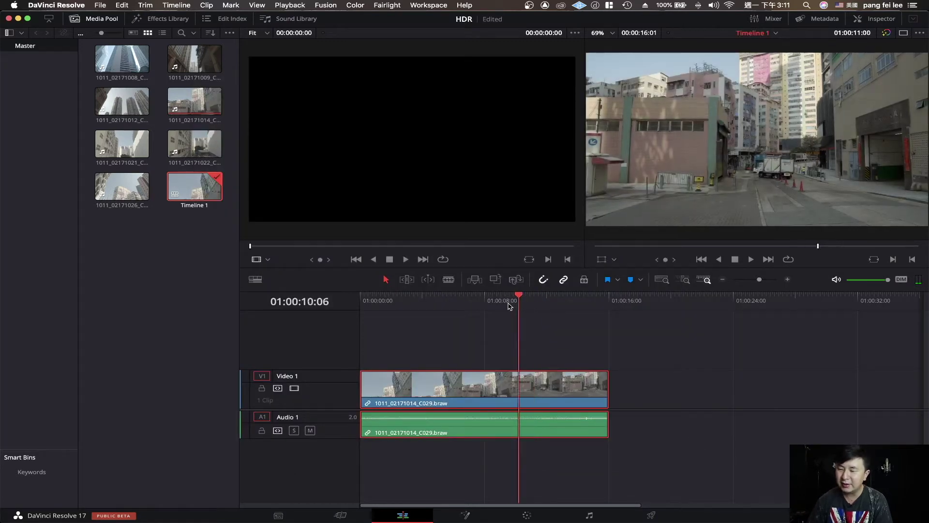
drag(509, 305, 521, 303)
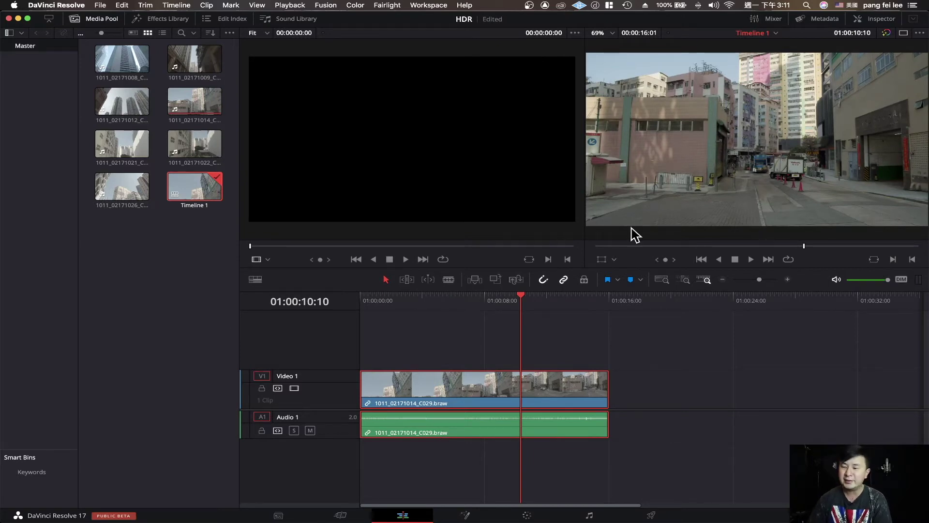
click(483, 305)
drag(478, 306, 515, 303)
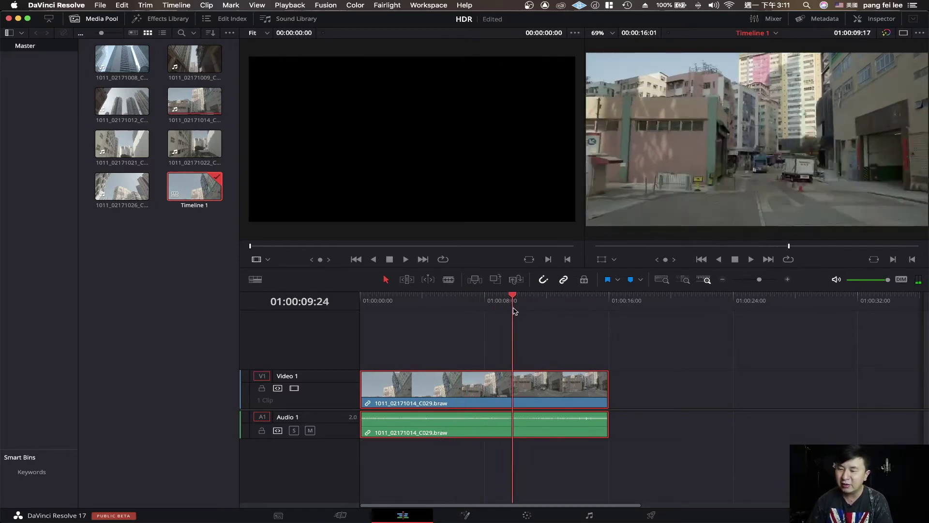
click(651, 518)
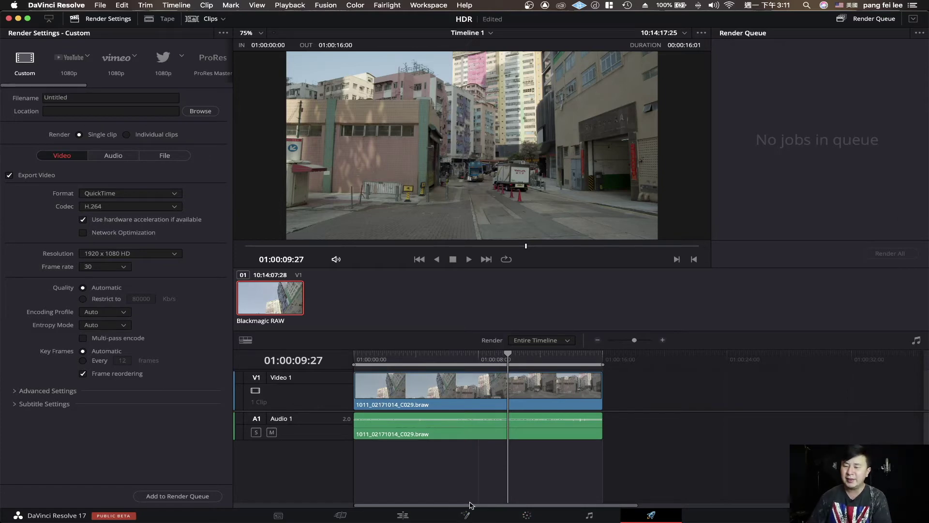
click(422, 517)
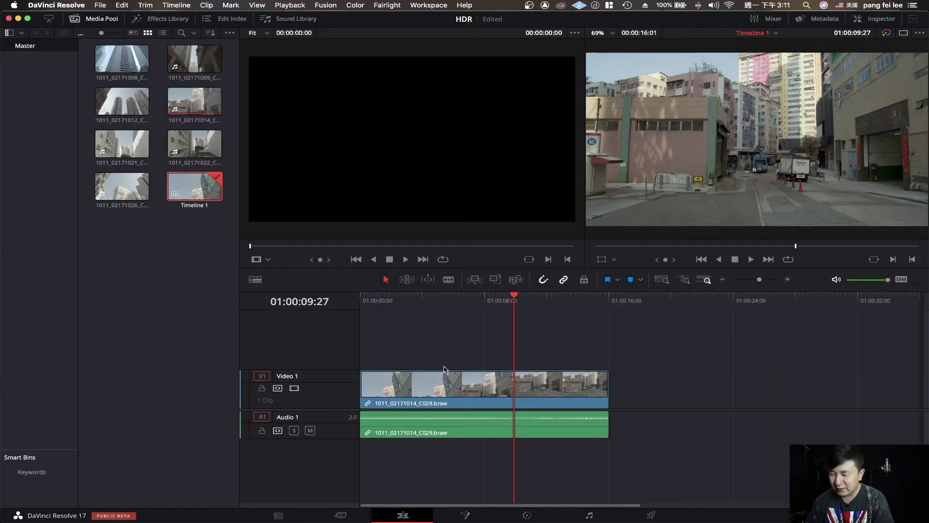
click(433, 305)
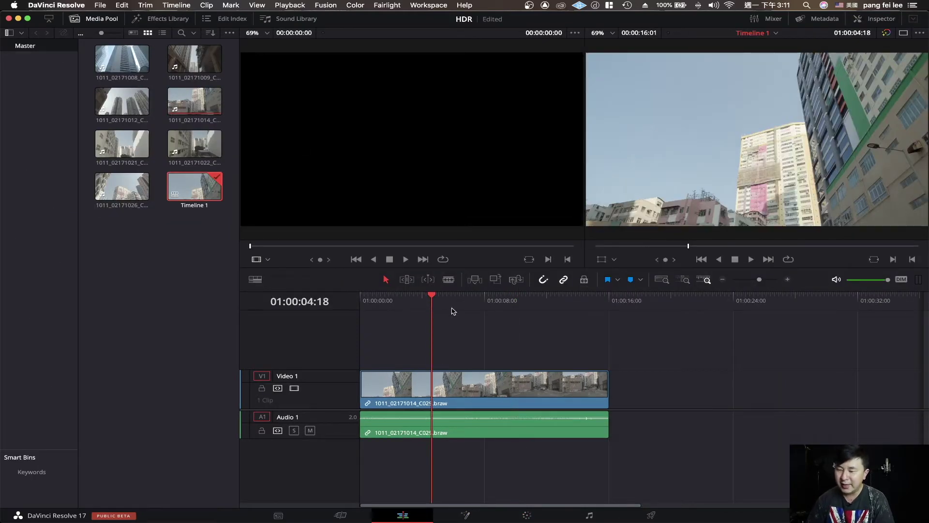
drag(452, 309, 525, 305)
key(space)
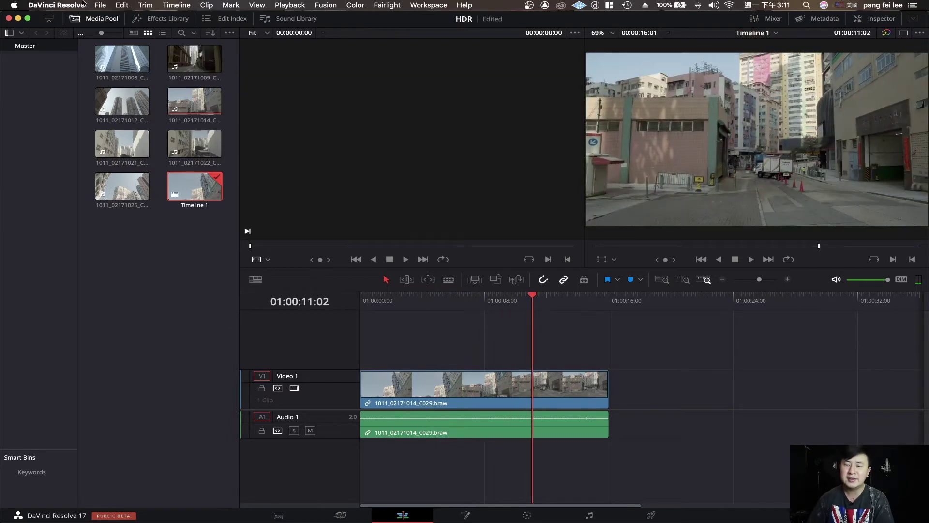
Step: Change the output color space to Rec.2020 ST2084 1000 nits in Project Settings and save
click(96, 5)
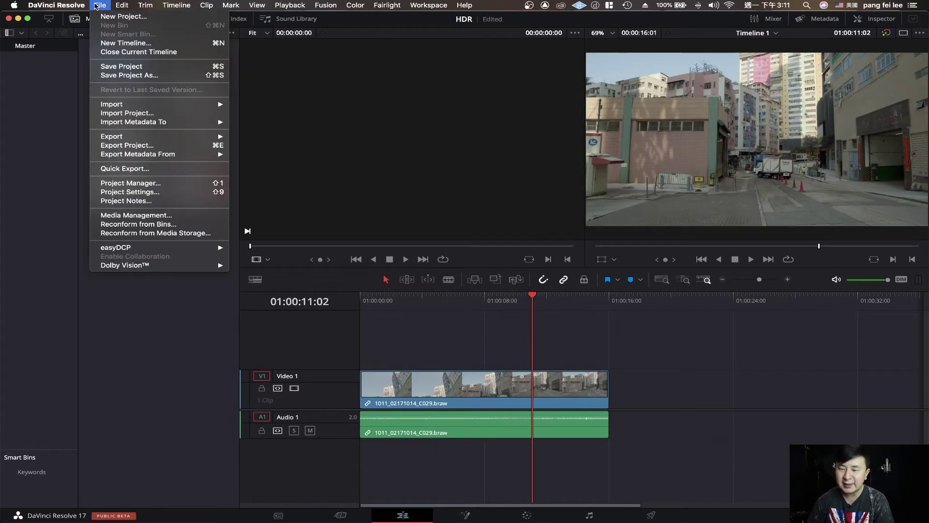
click(155, 193)
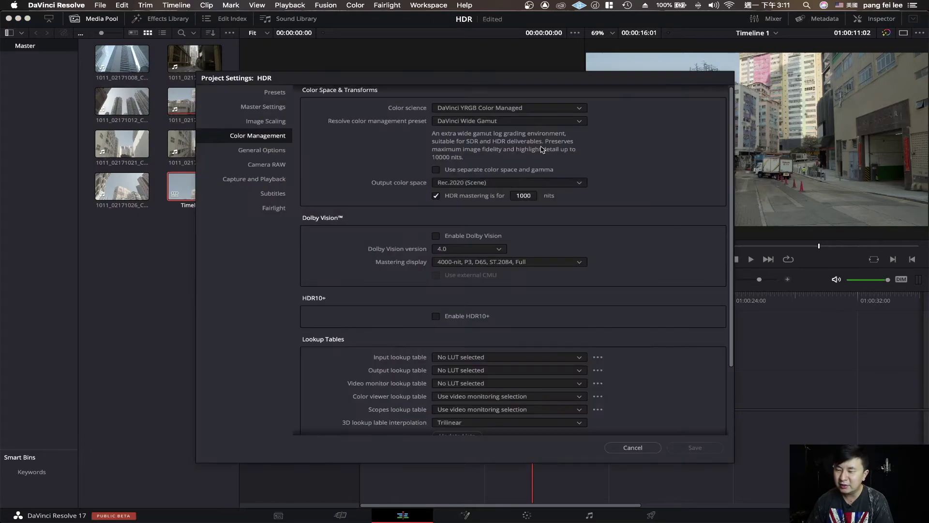
click(532, 182)
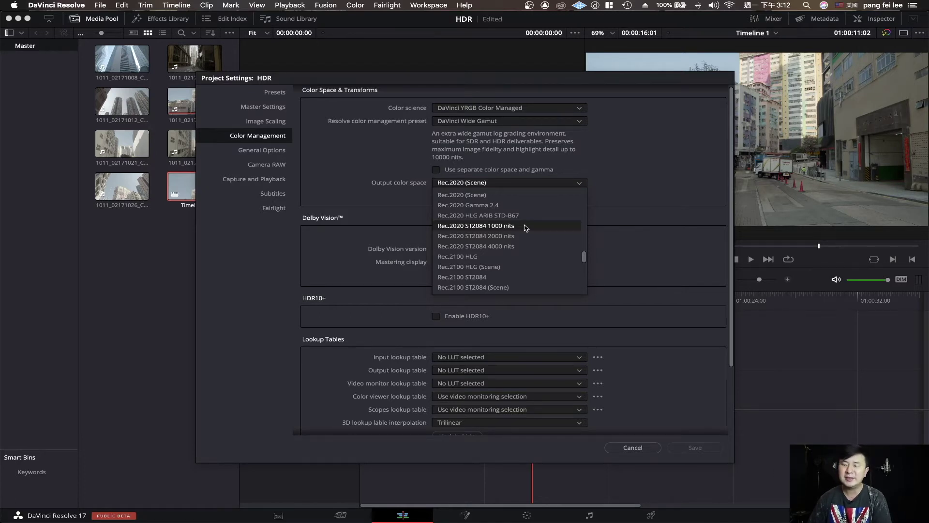
click(526, 228)
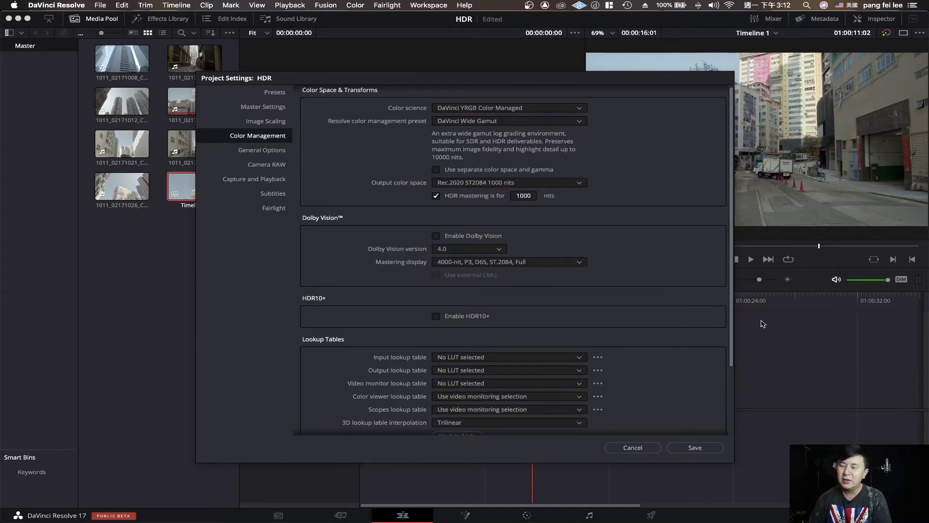
click(699, 449)
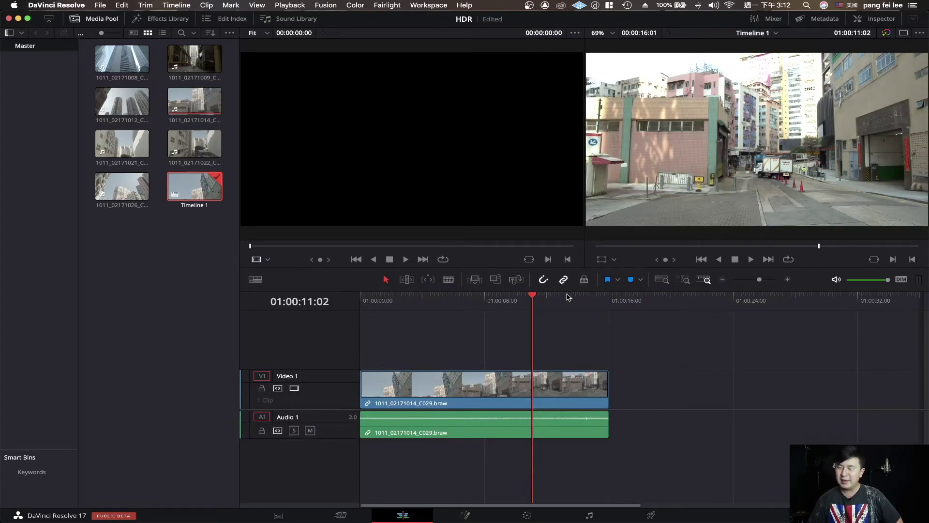
drag(529, 307, 393, 313)
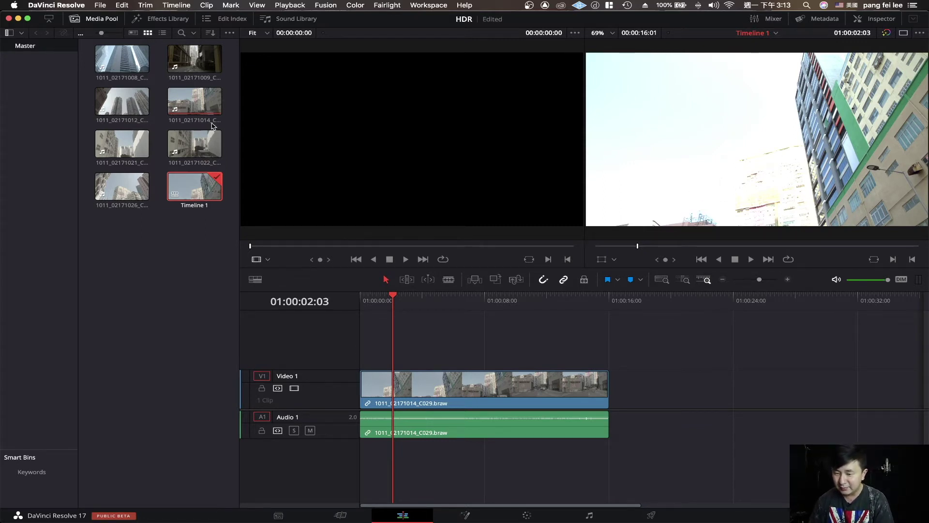
Step: Append clips 1011_02171021_C036 and 1011_02171022_C037 after C029 on Video 1
click(193, 109)
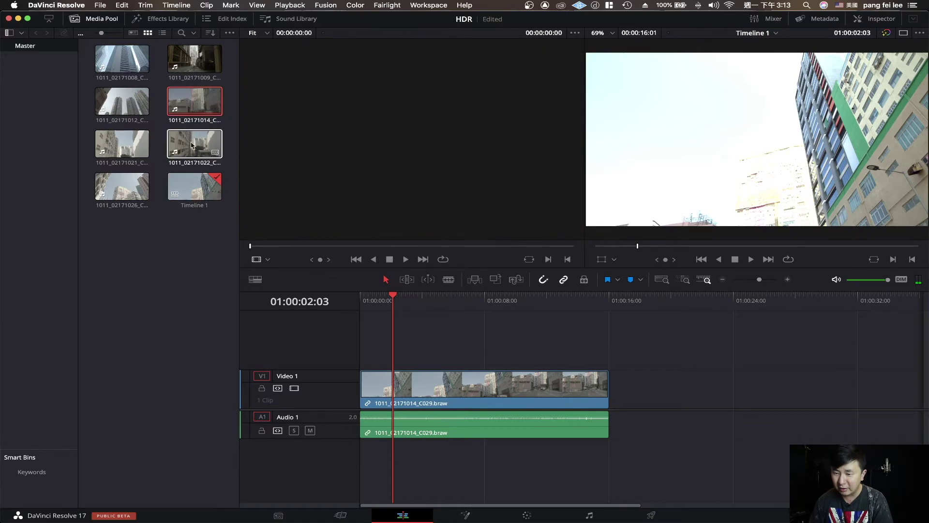
click(122, 144)
click(186, 188)
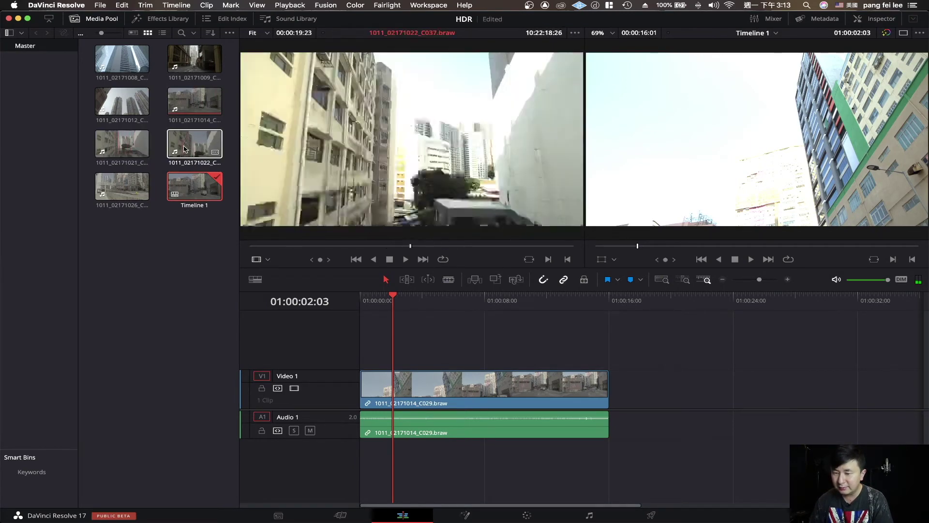
drag(116, 148, 365, 221)
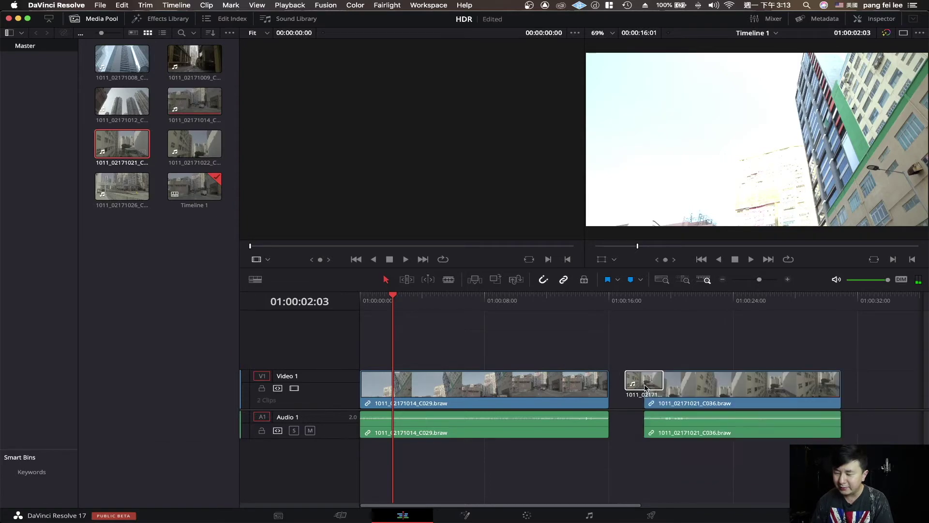
drag(608, 364, 630, 379)
scroll(612, 357, right, 5)
scroll(472, 338, left, 5)
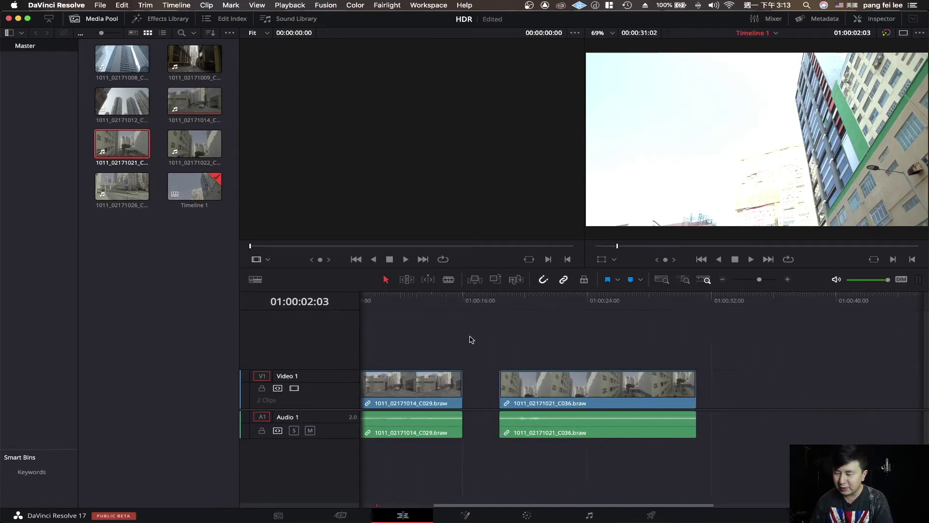
scroll(472, 339, down, 5)
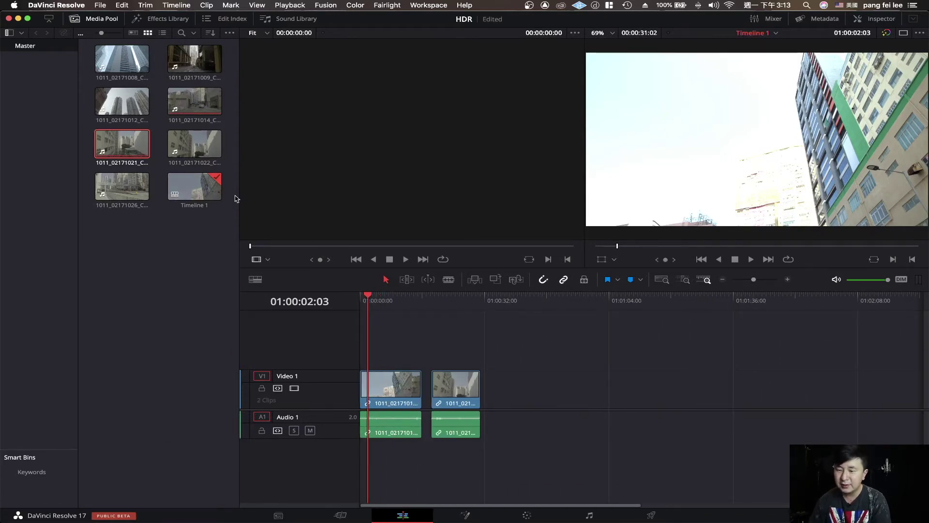
mouse_move(195, 144)
mouse_down()
mouse_move(495, 396)
mouse_move(481, 396)
mouse_up()
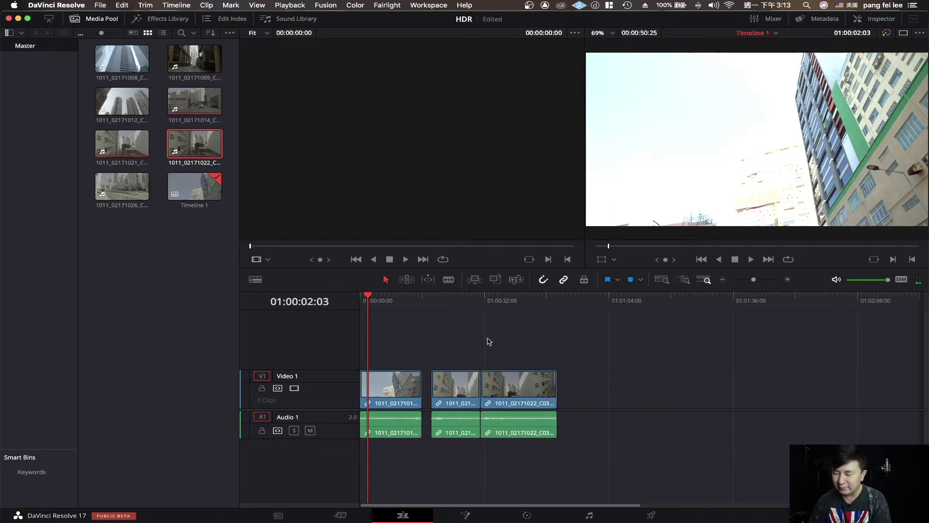
mouse_move(471, 305)
mouse_down()
mouse_move(491, 311)
mouse_move(450, 315)
mouse_move(519, 315)
mouse_move(473, 307)
mouse_move(457, 321)
mouse_up()
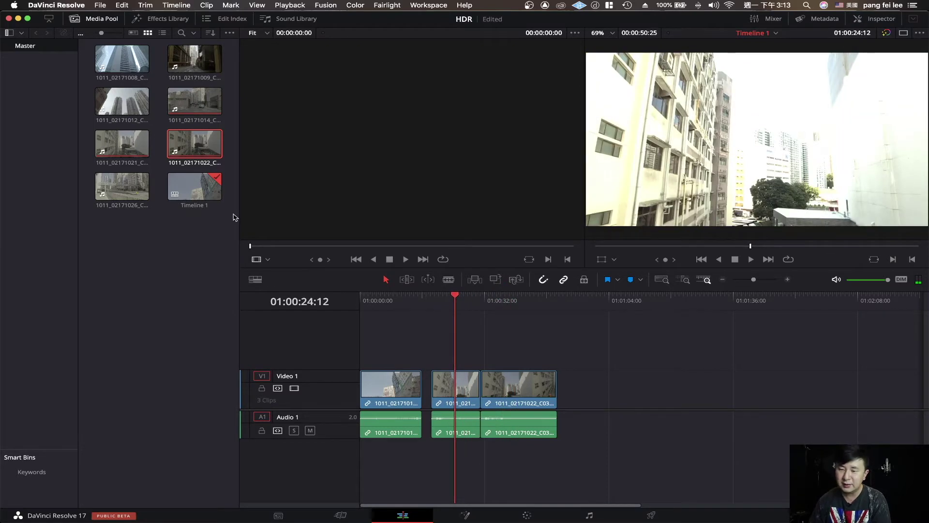
Step: Switch the output color space back to Rec.2020 (Scene) and save the project settings
click(100, 5)
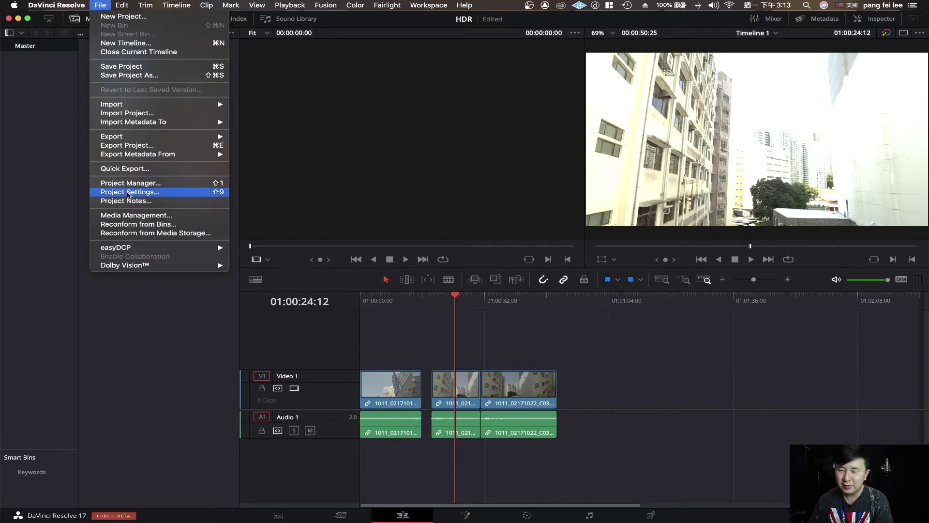
click(128, 192)
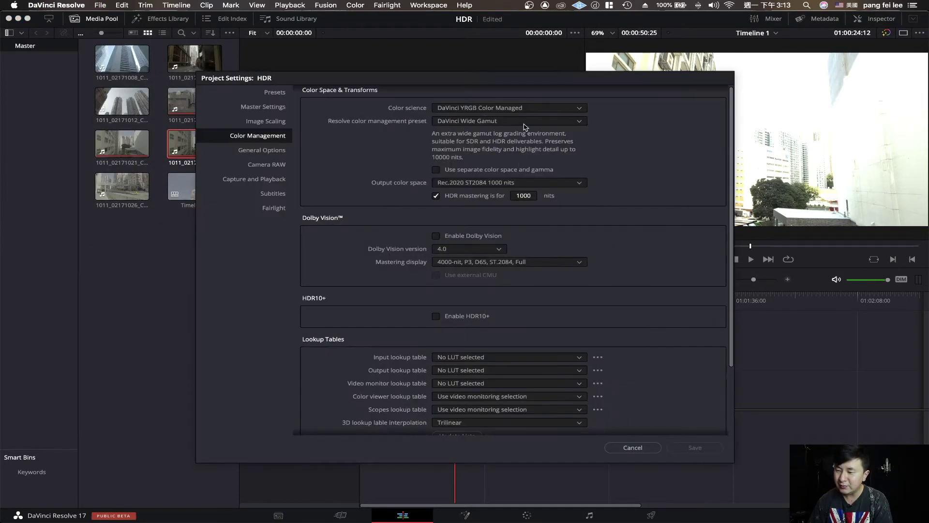
click(528, 122)
click(527, 121)
click(527, 184)
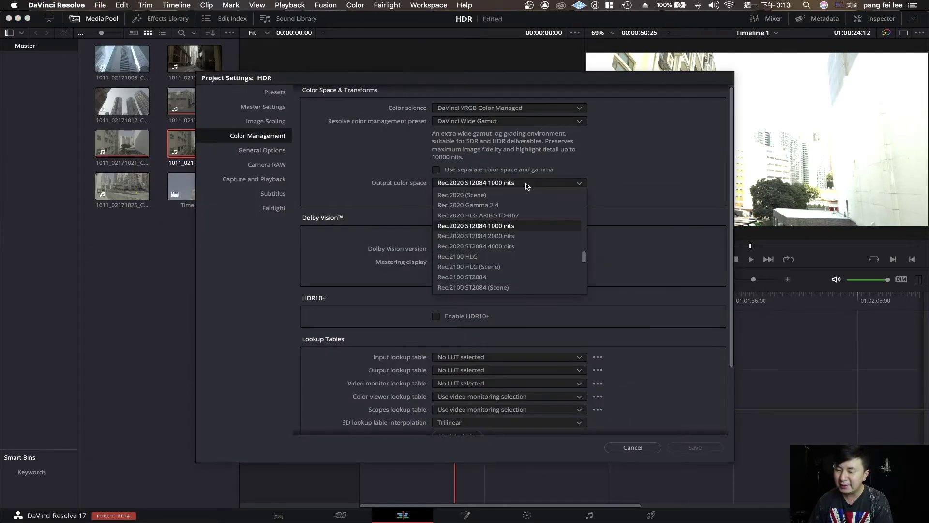
scroll(528, 220, up, 3)
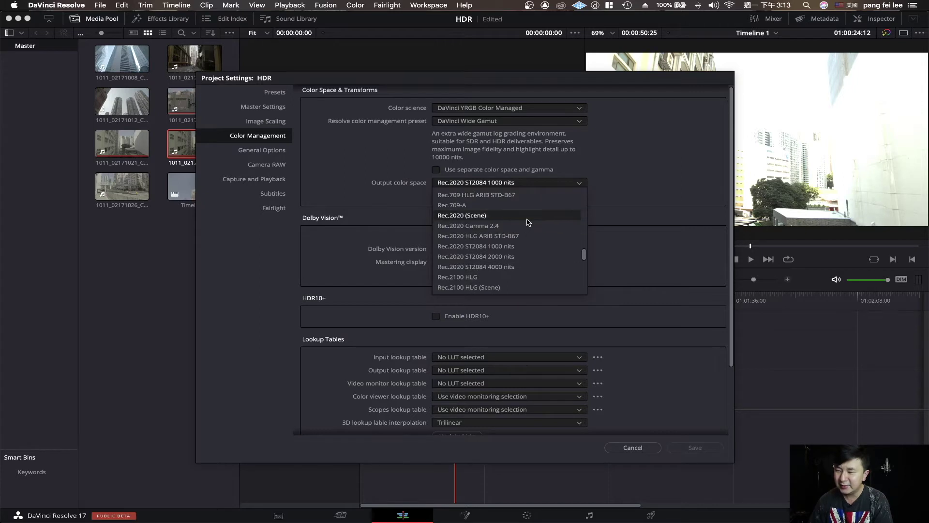
click(528, 222)
click(695, 448)
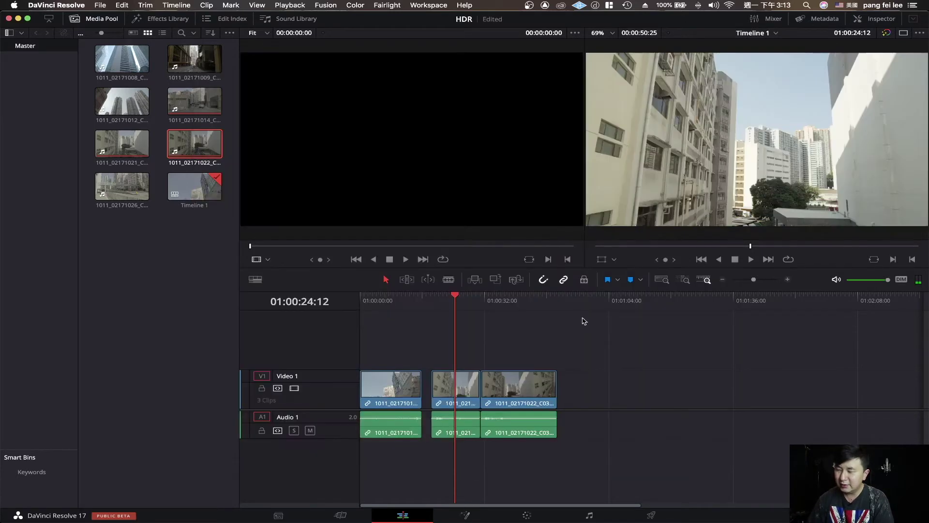
drag(464, 308, 439, 311)
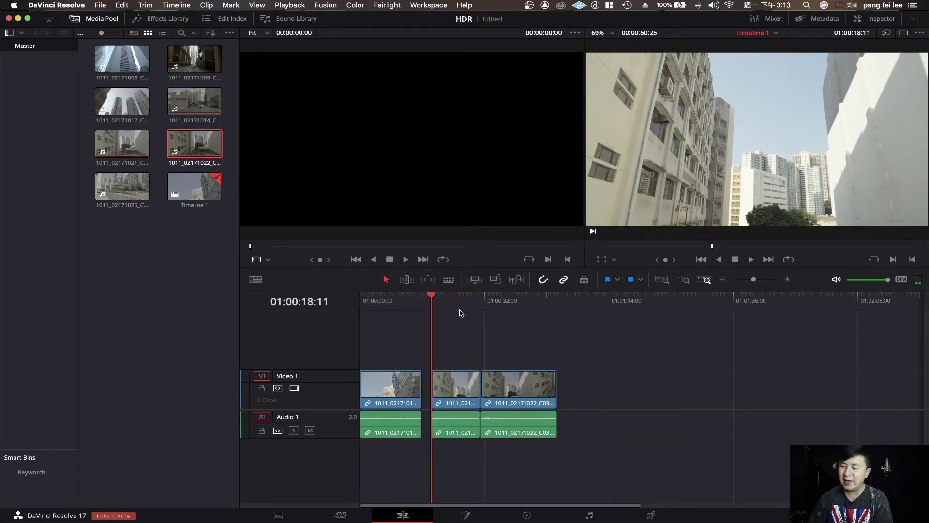
mouse_move(462, 313)
mouse_down()
mouse_move(539, 323)
mouse_move(449, 323)
mouse_move(457, 328)
mouse_move(459, 315)
mouse_move(447, 312)
mouse_move(475, 308)
mouse_move(456, 311)
mouse_up()
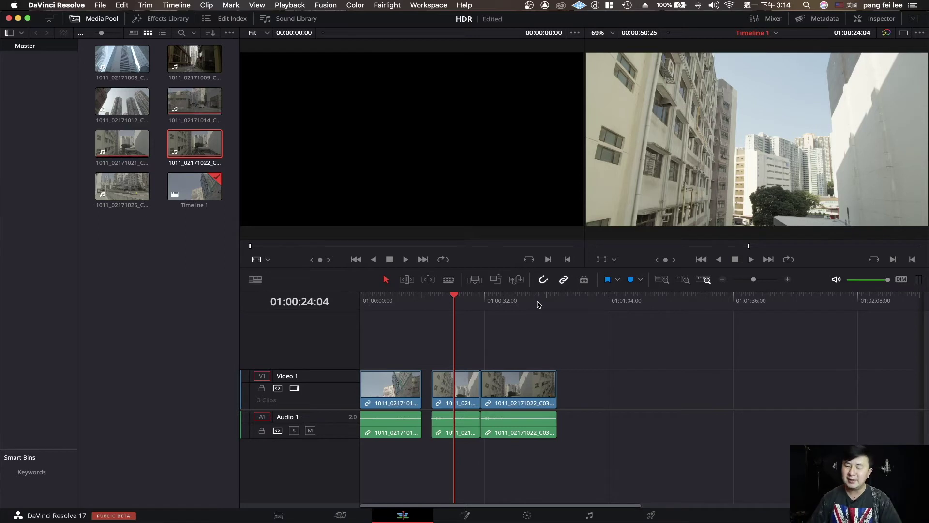
drag(501, 304, 508, 304)
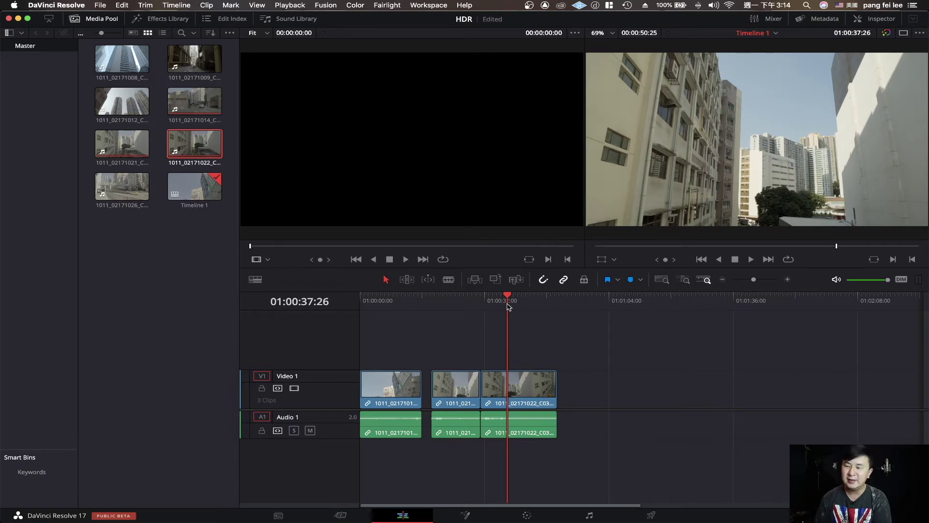
drag(508, 305, 453, 307)
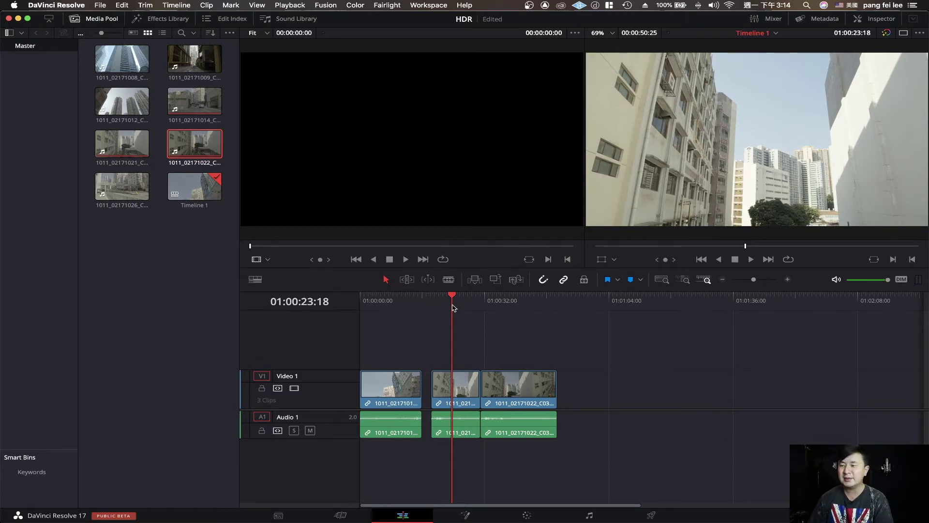
drag(452, 308, 464, 315)
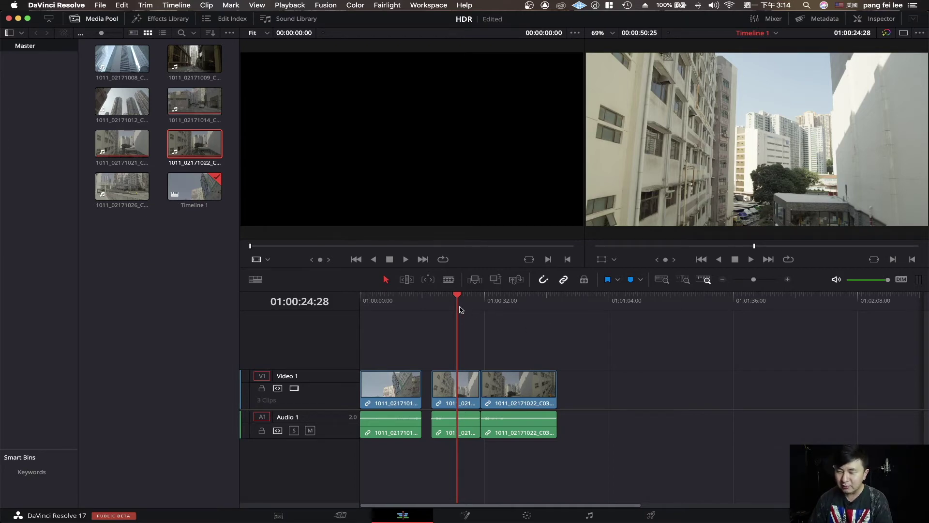
mouse_move(458, 306)
mouse_down()
mouse_move(527, 310)
mouse_move(455, 320)
mouse_up()
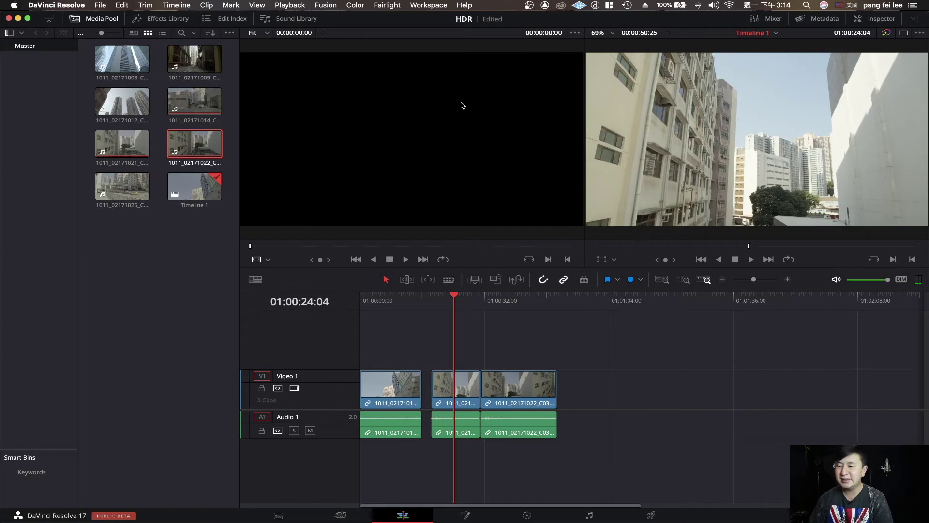
drag(461, 307, 446, 311)
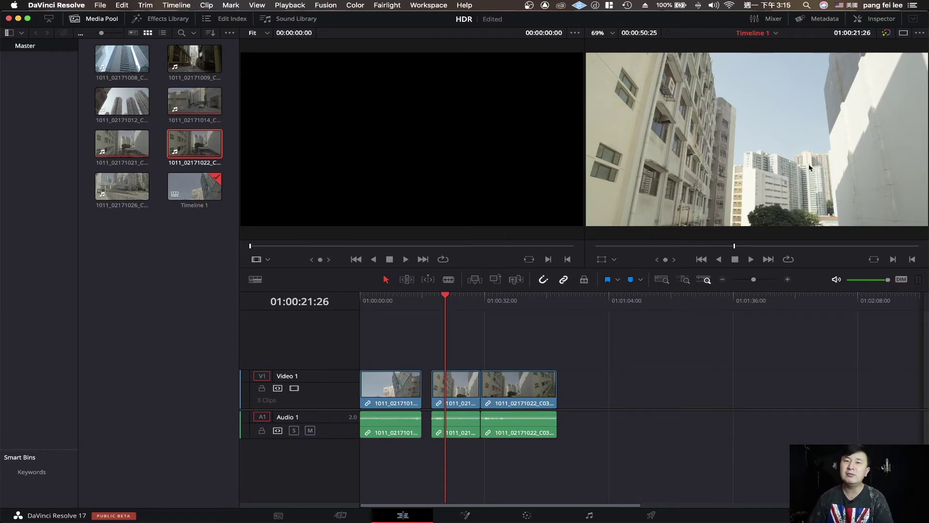
scroll(746, 143, up, 3)
scroll(265, 57, up, 2)
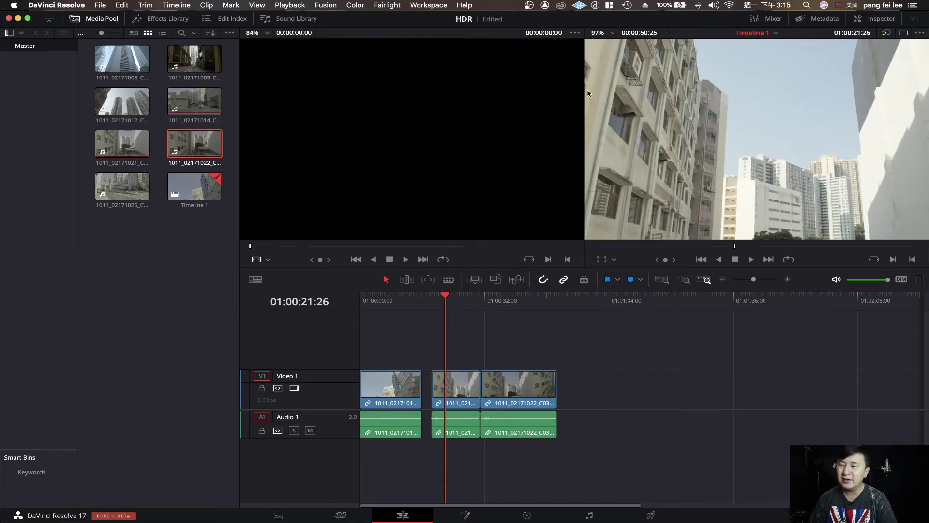
scroll(608, 95, down, 4)
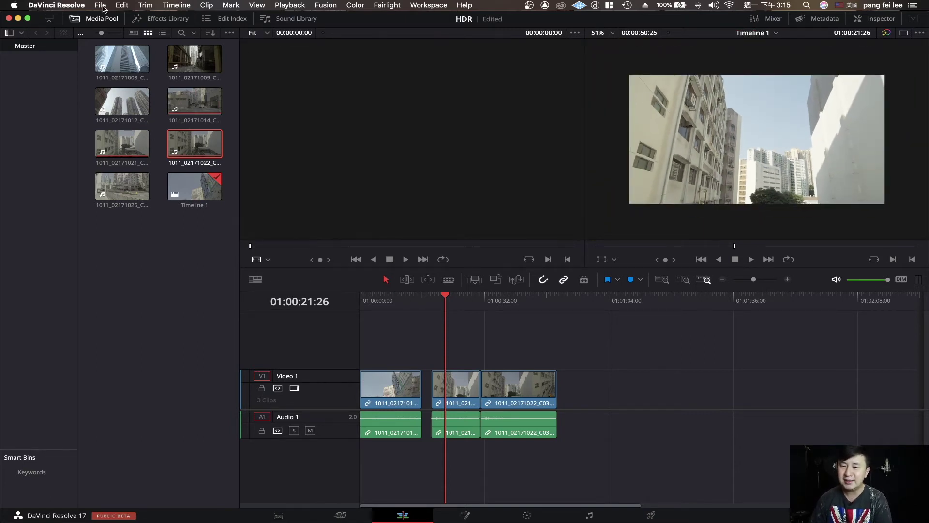
Step: Preview the timeline footage around 01:00:26
click(101, 4)
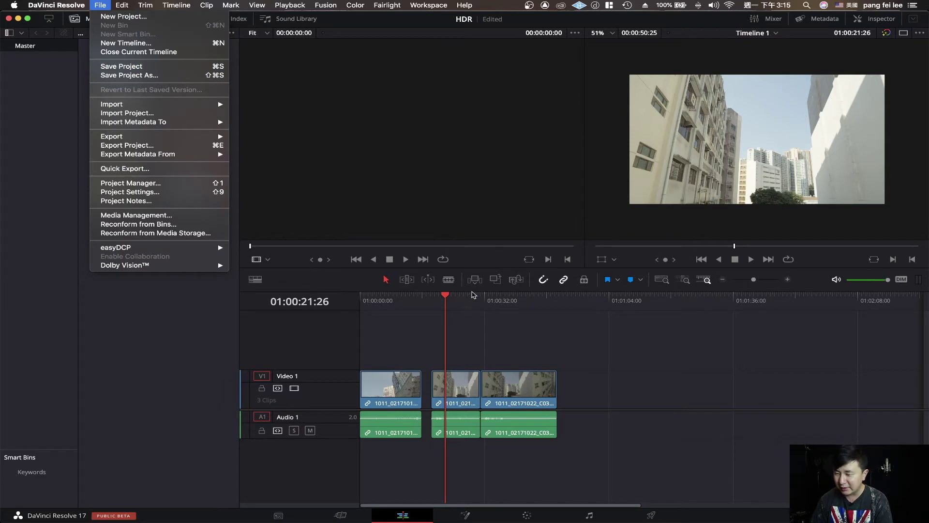
click(464, 308)
mouse_move(463, 308)
mouse_down()
mouse_move(468, 315)
mouse_move(459, 315)
mouse_up()
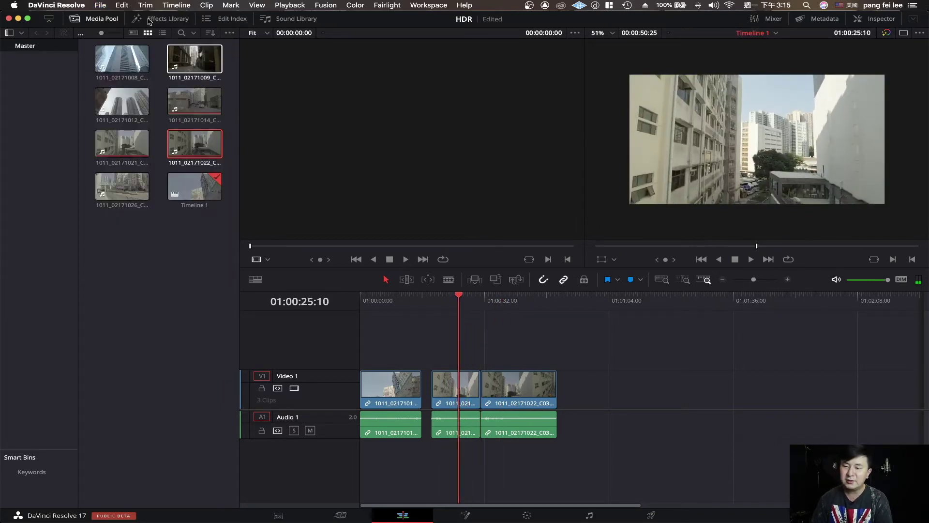
Step: Set output color space to Rec.2020 ST2084 1000 nits, save, and check the look near 01:00:24:16
click(100, 6)
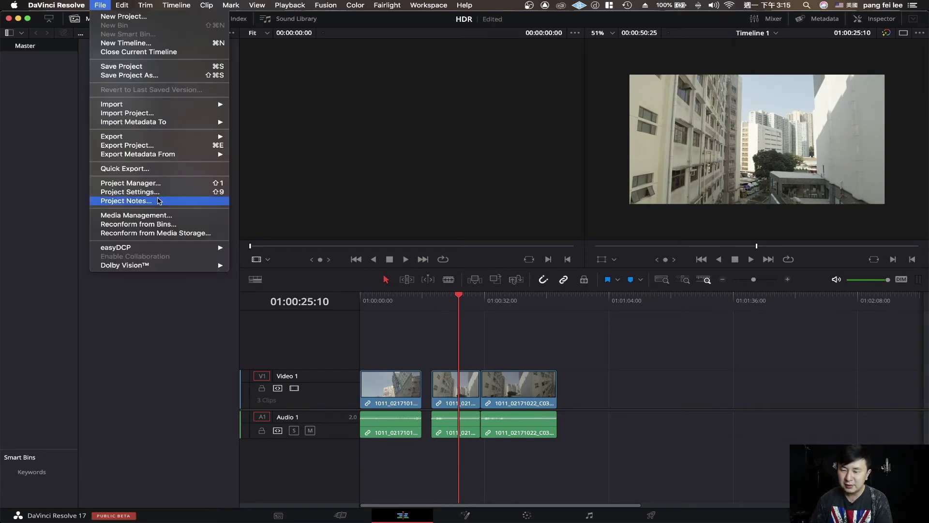
click(451, 178)
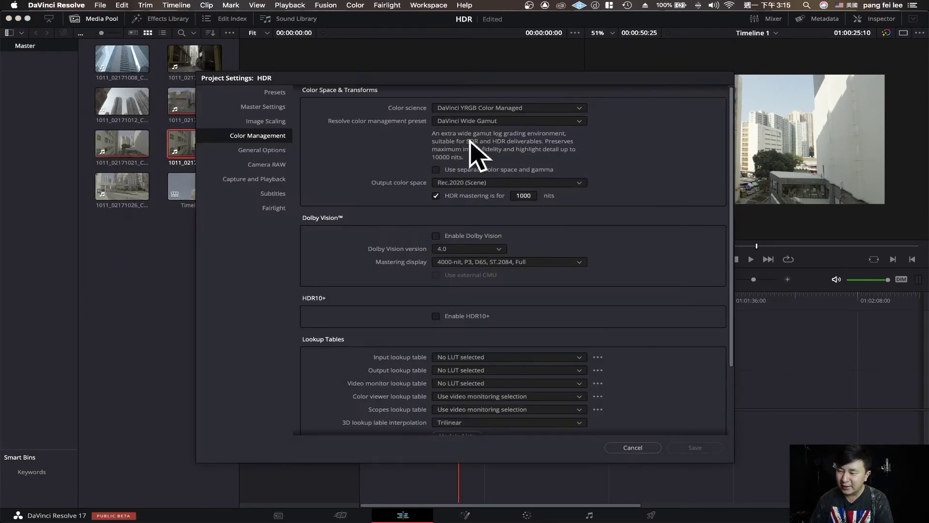
click(518, 183)
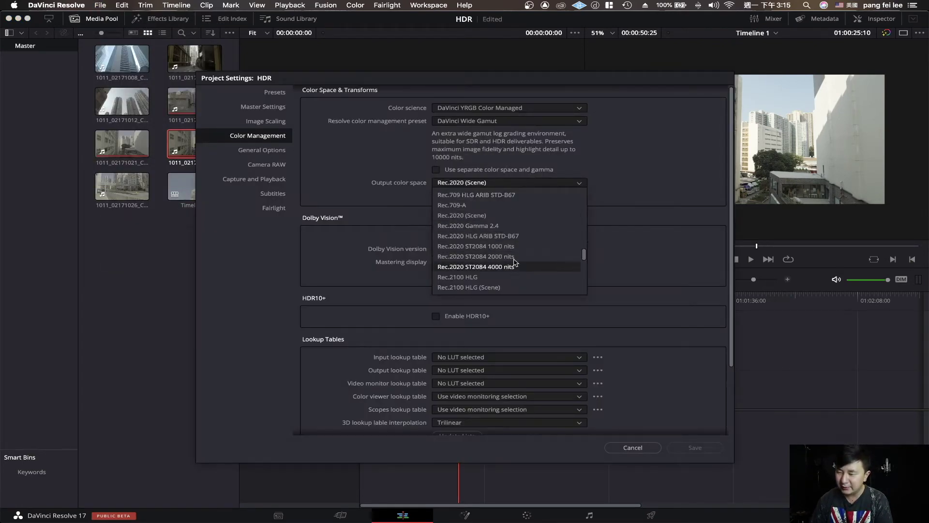
click(515, 246)
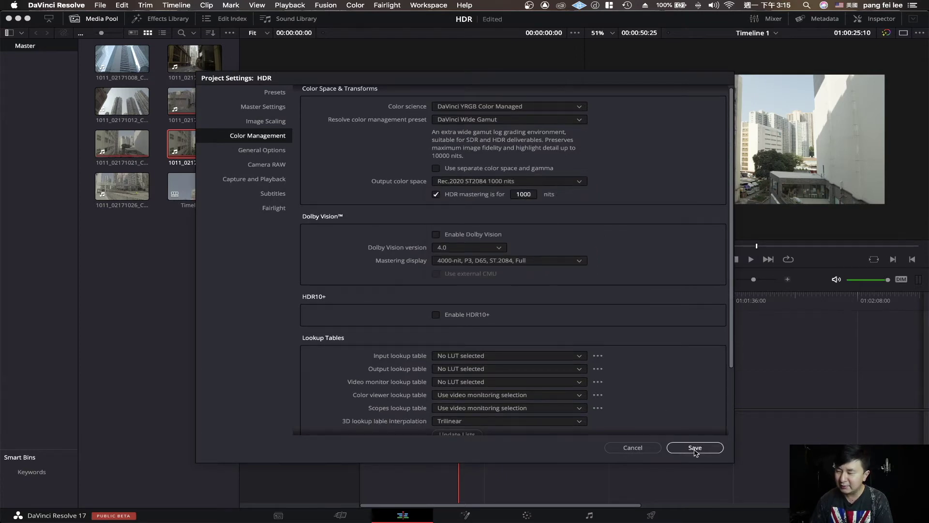
click(696, 449)
drag(457, 311, 457, 309)
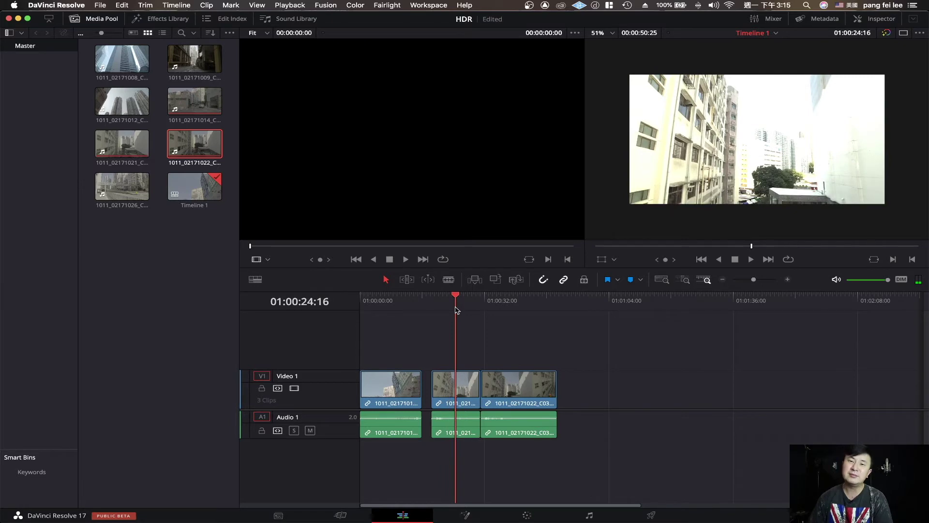
drag(457, 310, 460, 310)
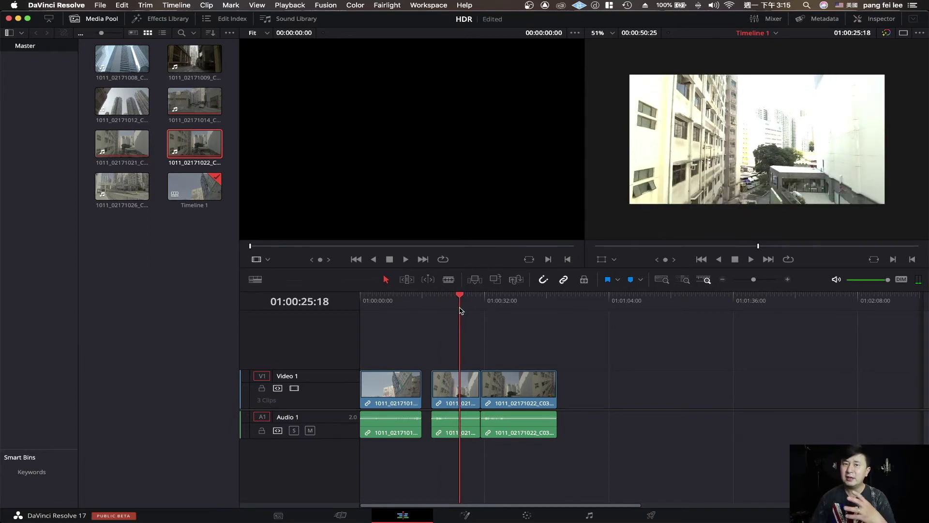
mouse_move(460, 311)
mouse_down()
mouse_move(513, 307)
mouse_move(452, 320)
mouse_up()
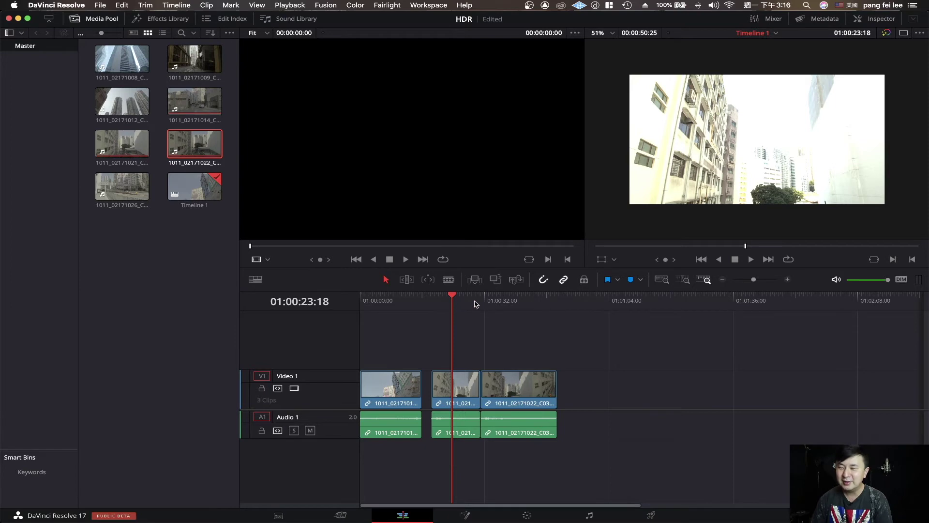
drag(521, 311, 457, 320)
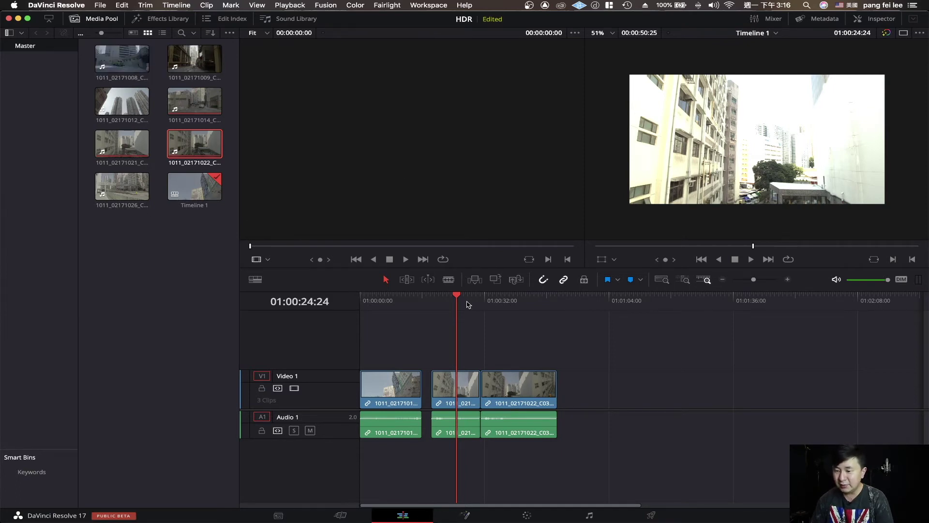
click(455, 315)
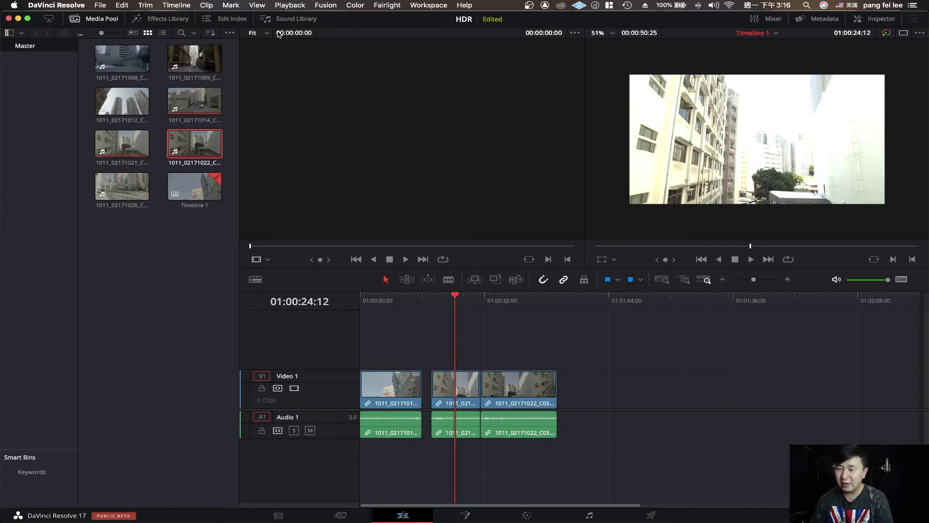
Step: Toggle the Media Pool off and on, then switch it to List View
click(107, 21)
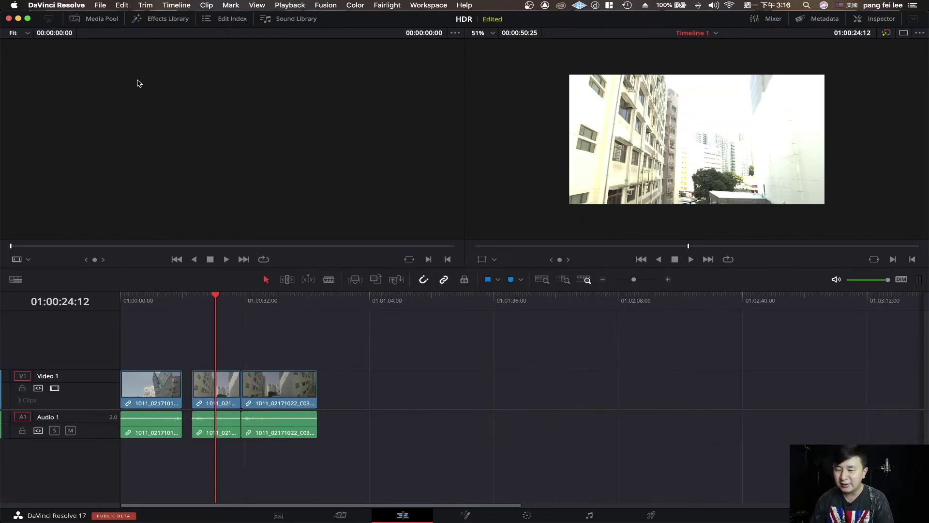
click(97, 18)
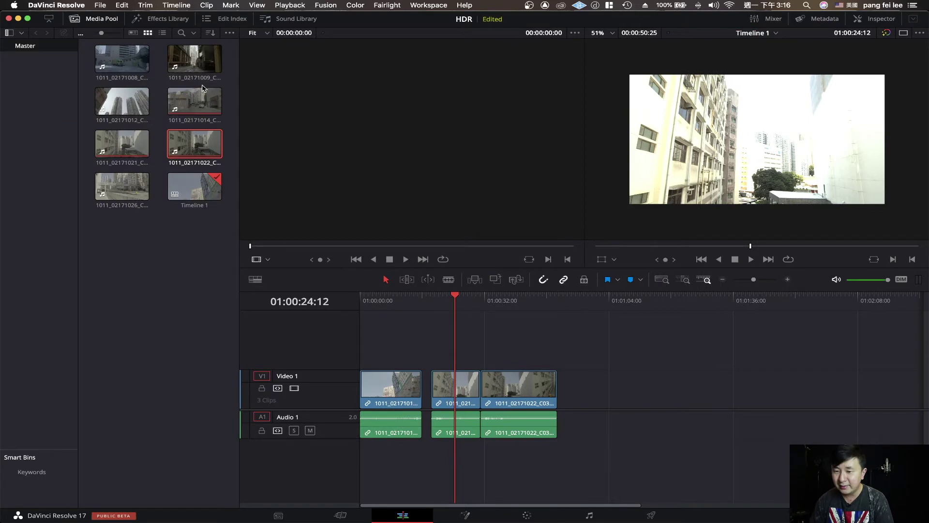
click(162, 32)
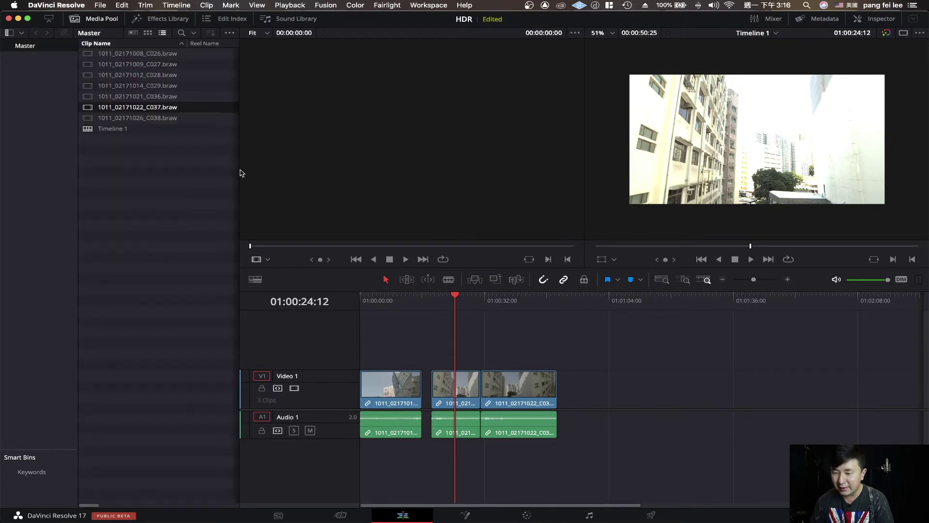
Step: Widen the Media Pool and scroll across its metadata columns such as Start TC and End TC
drag(240, 172, 319, 172)
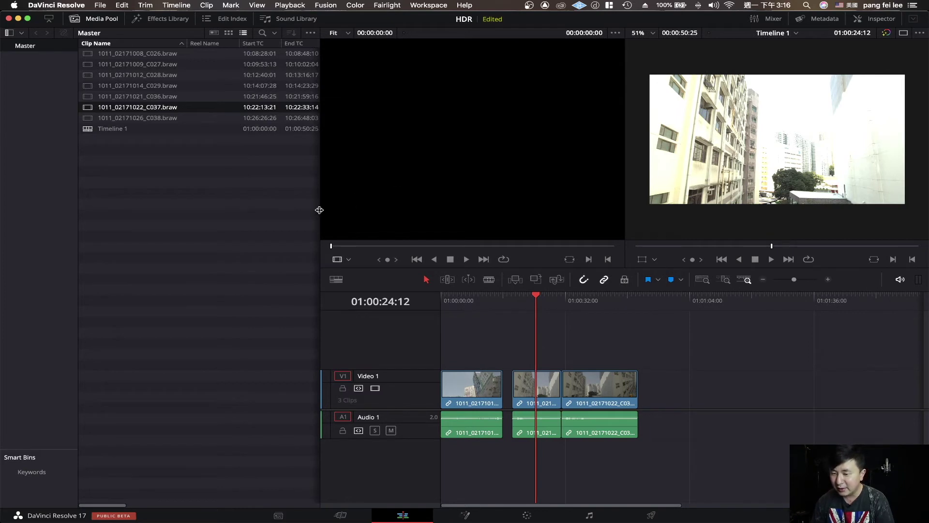
scroll(260, 67, right, 5)
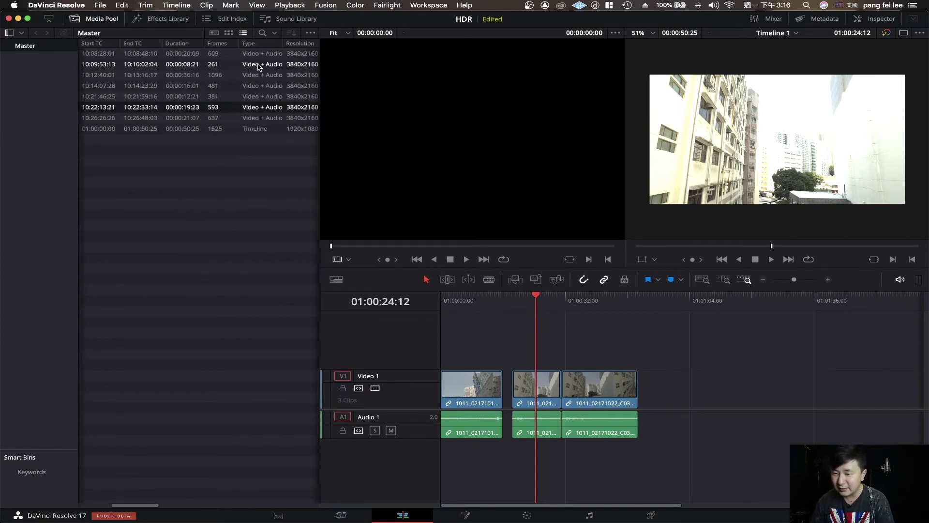
scroll(260, 67, right, 5)
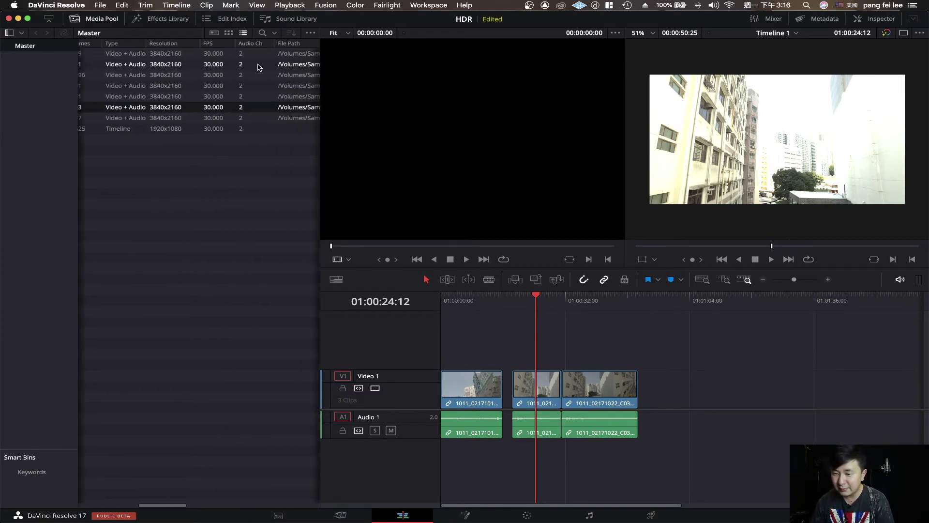
scroll(259, 67, right, 3)
scroll(259, 67, right, 3)
scroll(259, 67, right, 3)
scroll(260, 67, right, 3)
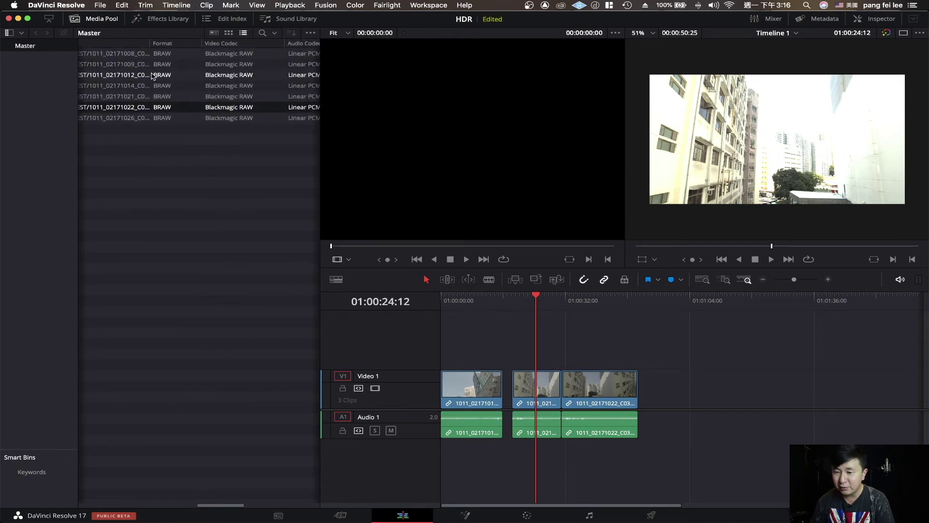
scroll(174, 75, right, 2)
scroll(176, 73, left, 2)
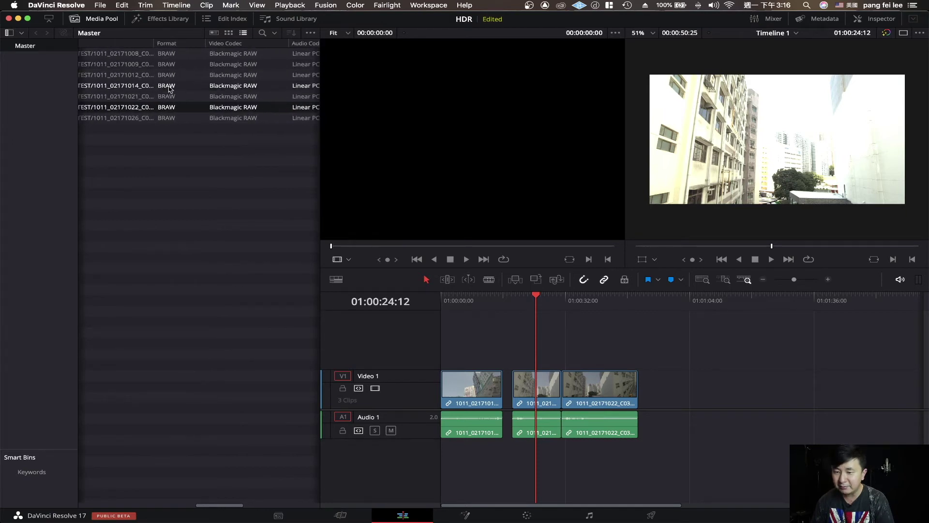
scroll(170, 92, left, 3)
scroll(166, 89, left, 3)
scroll(166, 89, right, 2)
scroll(167, 88, right, 2)
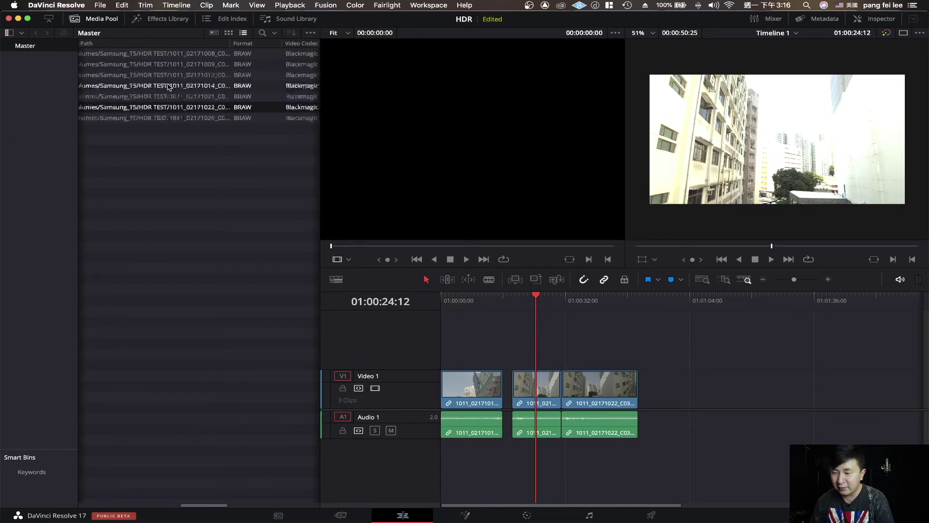
scroll(168, 87, right, 2)
scroll(169, 86, right, 2)
scroll(169, 86, right, 2)
scroll(169, 86, right, 2)
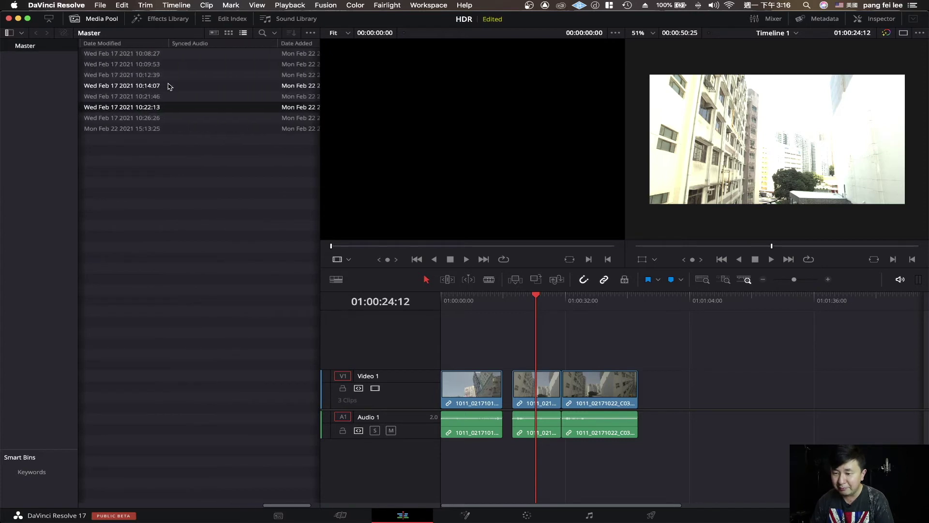
scroll(169, 86, right, 2)
scroll(170, 87, left, 1)
scroll(179, 85, left, 10)
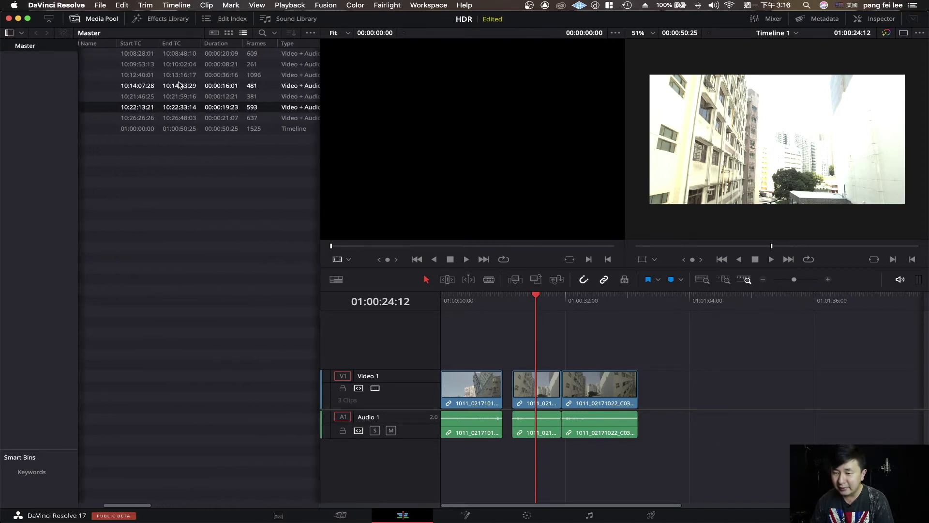
scroll(180, 86, right, 3)
scroll(181, 86, right, 3)
scroll(182, 85, left, 5)
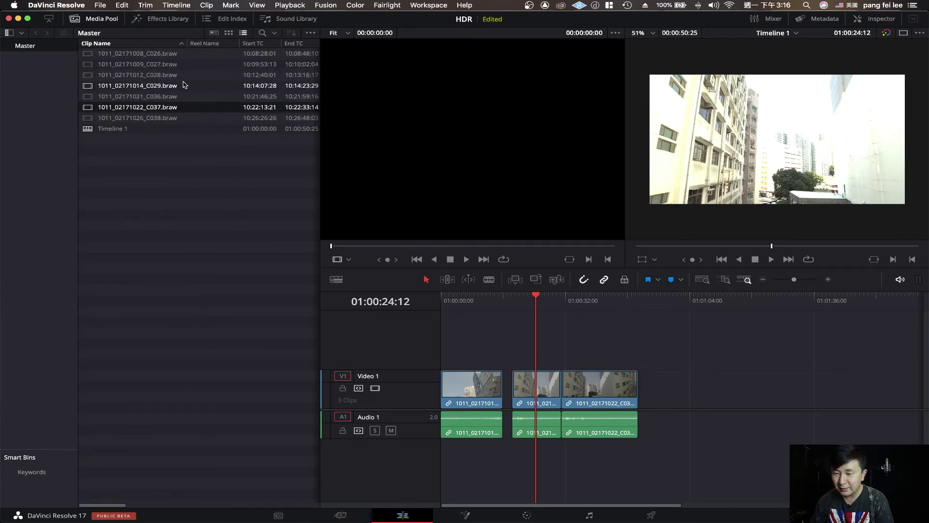
scroll(183, 86, right, 2)
scroll(183, 85, right, 3)
scroll(183, 84, right, 3)
scroll(183, 83, right, 3)
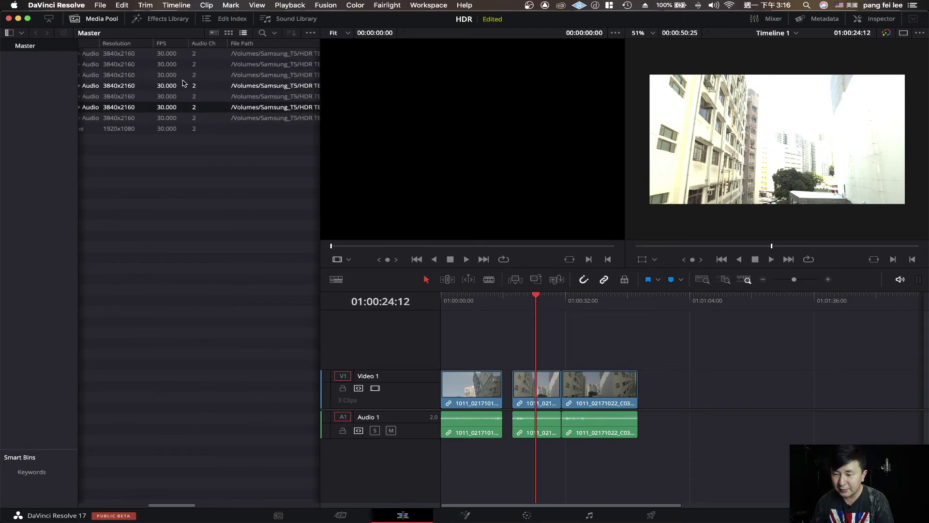
scroll(183, 83, right, 3)
scroll(184, 82, right, 3)
scroll(186, 80, right, 3)
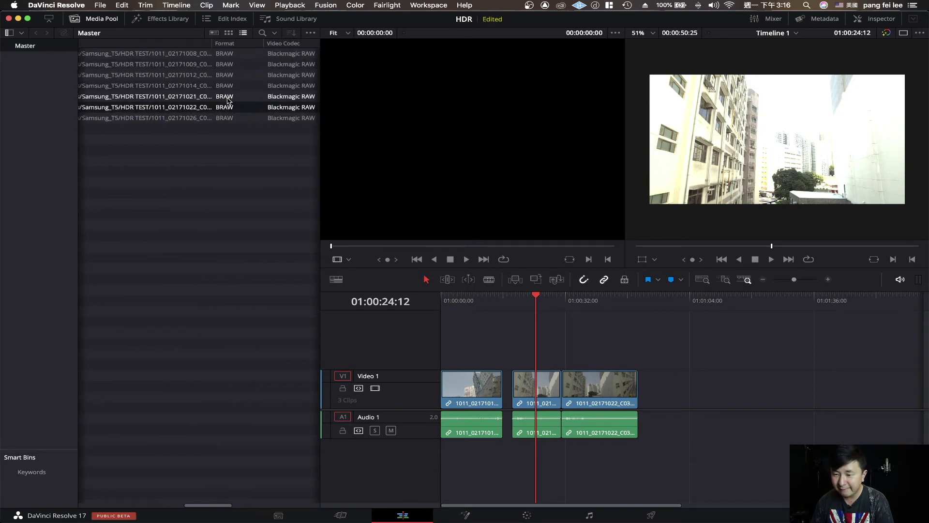
scroll(225, 96, right, 2)
scroll(224, 96, right, 2)
scroll(224, 96, right, 2)
scroll(226, 95, right, 2)
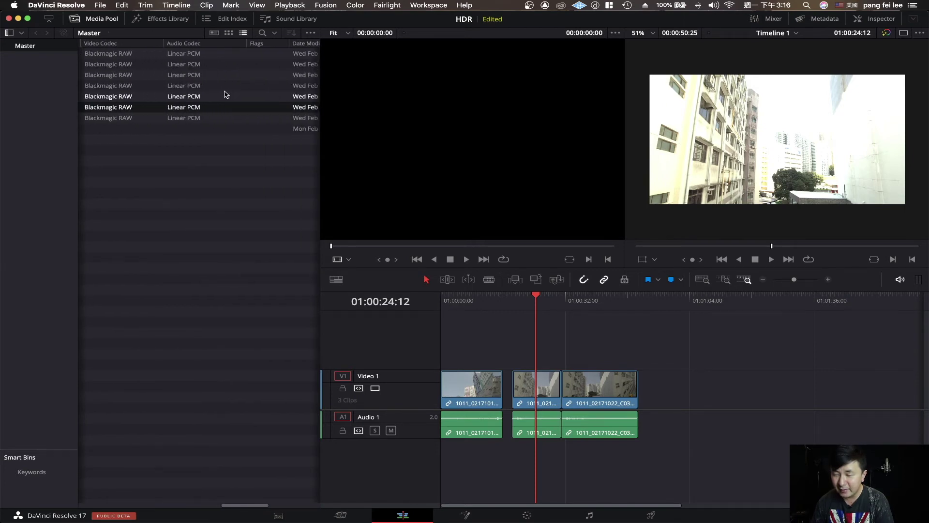
scroll(224, 93, right, 2)
scroll(223, 92, right, 2)
scroll(224, 91, right, 2)
scroll(203, 80, right, 2)
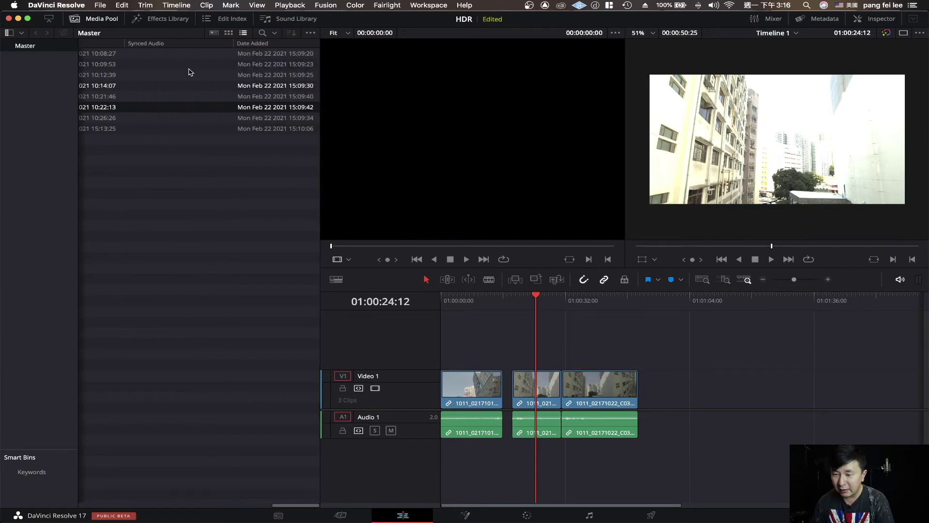
Step: Turn on the Bit Depth column from the Media Pool header's column list
scroll(182, 53, left, 1)
right_click(174, 45)
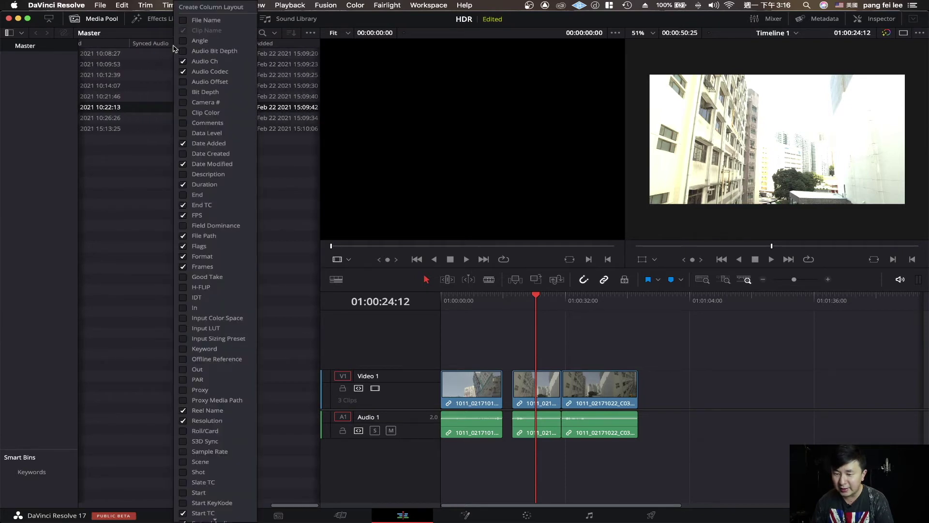
scroll(208, 193, down, 1)
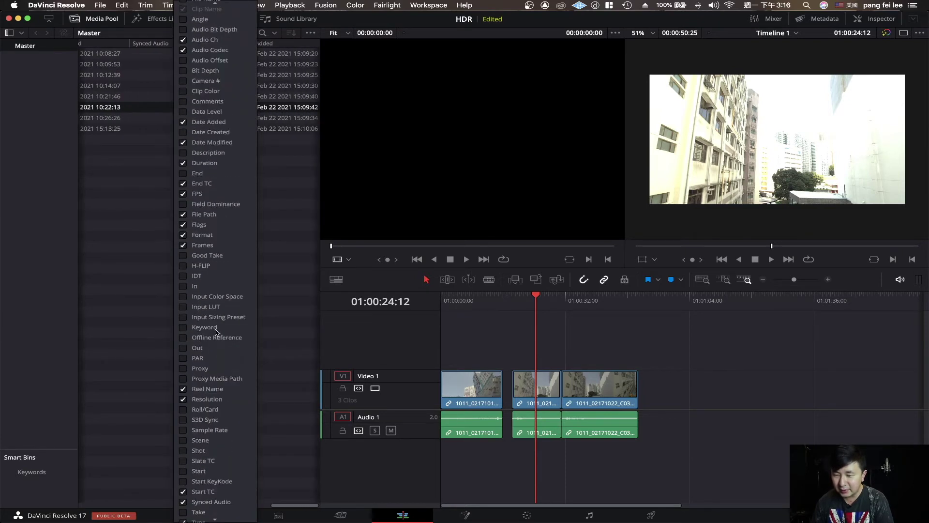
scroll(220, 227, down, 1)
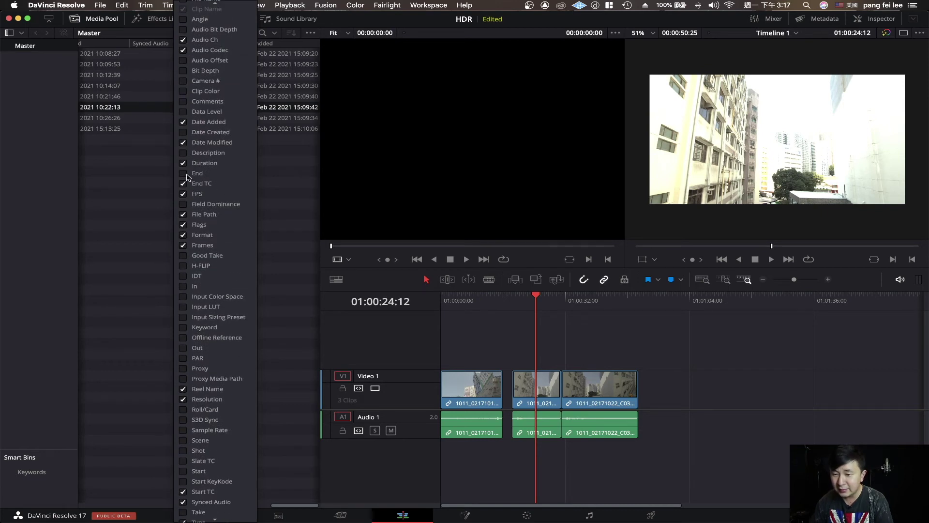
click(184, 71)
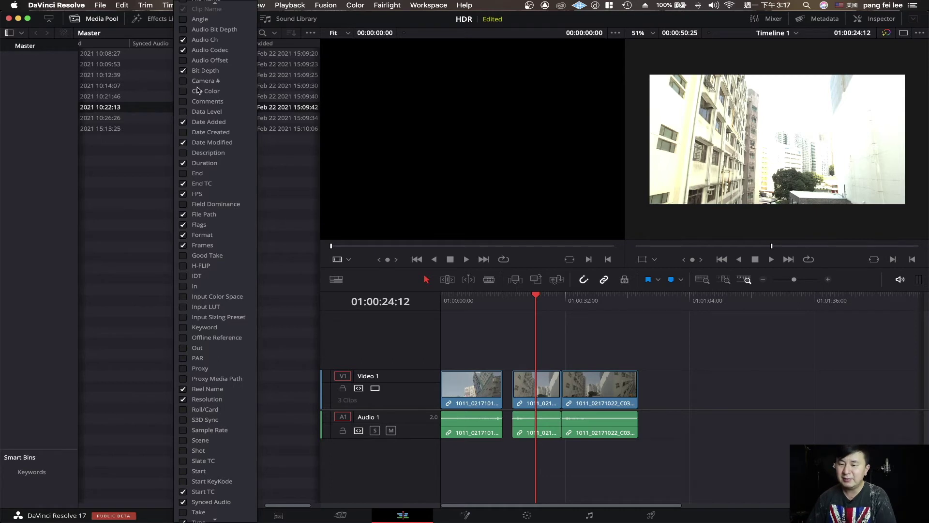
click(167, 165)
scroll(203, 110, left, 3)
Step: Sort the media pool clips by the Bit Depth column, where all seven read 16
scroll(204, 111, left, 3)
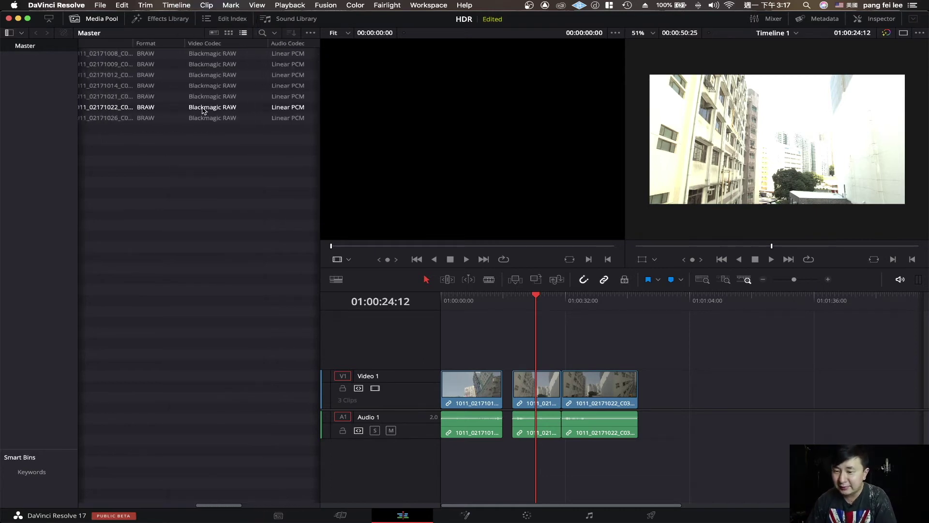
scroll(204, 111, left, 3)
scroll(203, 111, left, 3)
scroll(208, 106, left, 3)
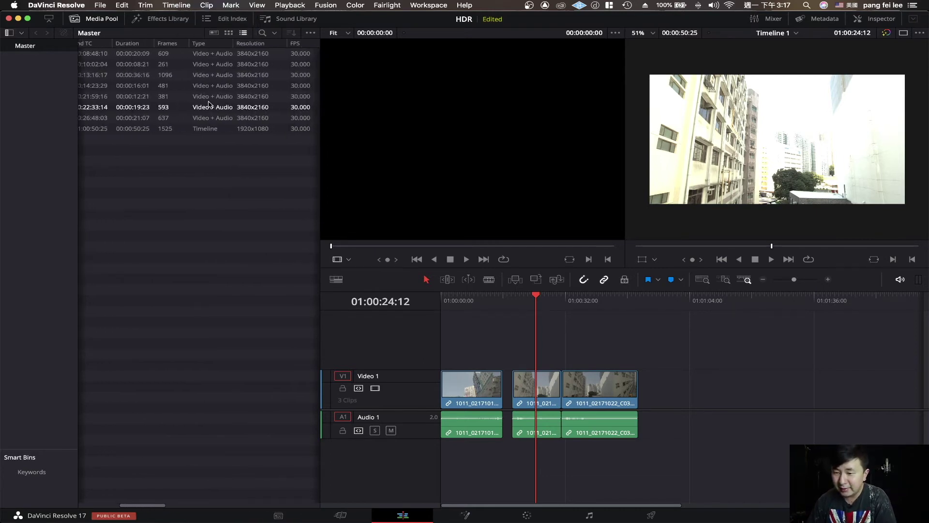
scroll(208, 106, left, 3)
scroll(209, 105, left, 5)
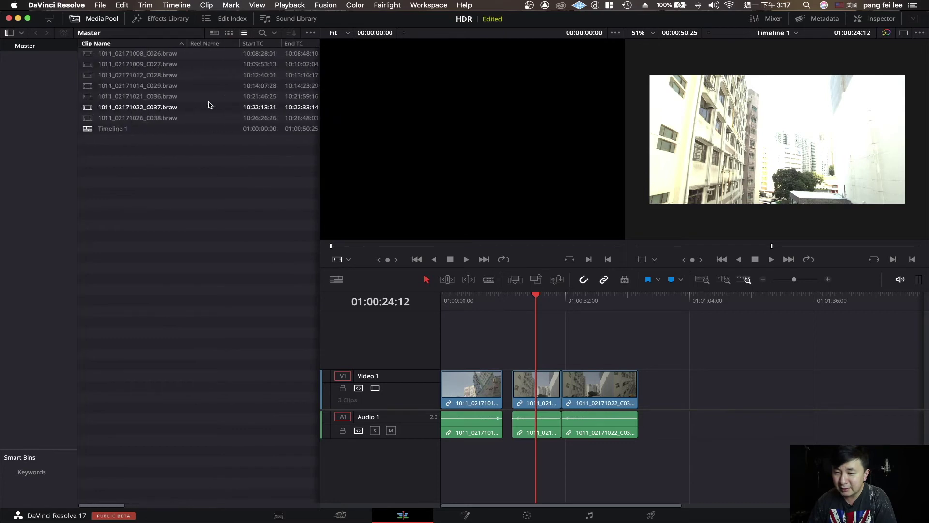
scroll(209, 105, right, 5)
scroll(213, 103, right, 5)
scroll(218, 100, right, 5)
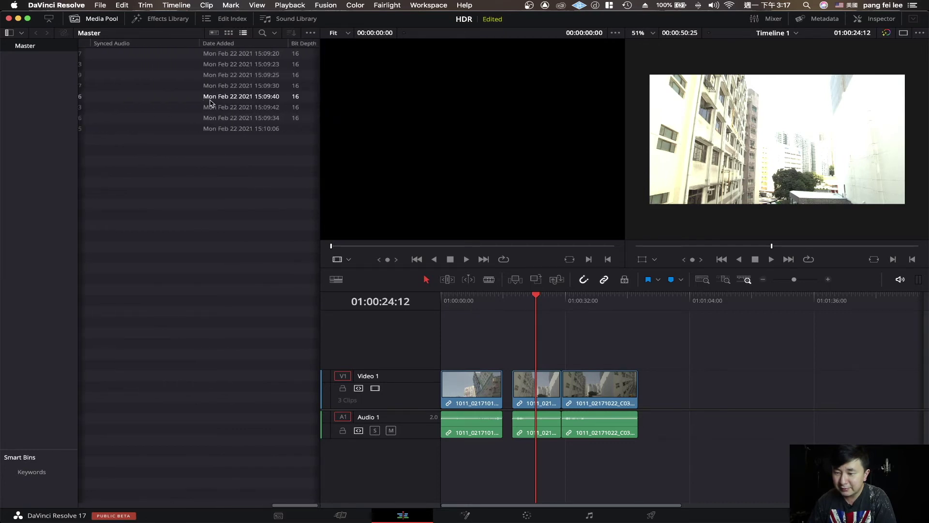
click(297, 43)
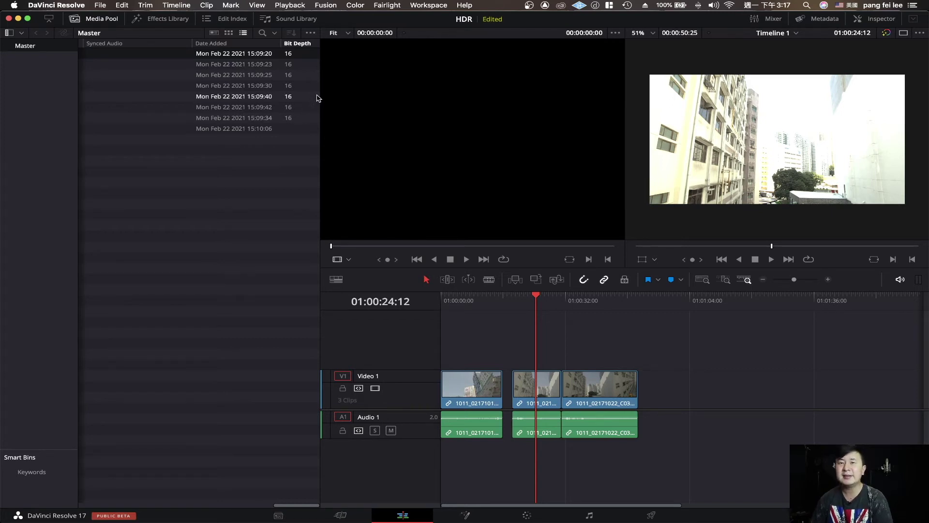
scroll(364, 131, up, 3)
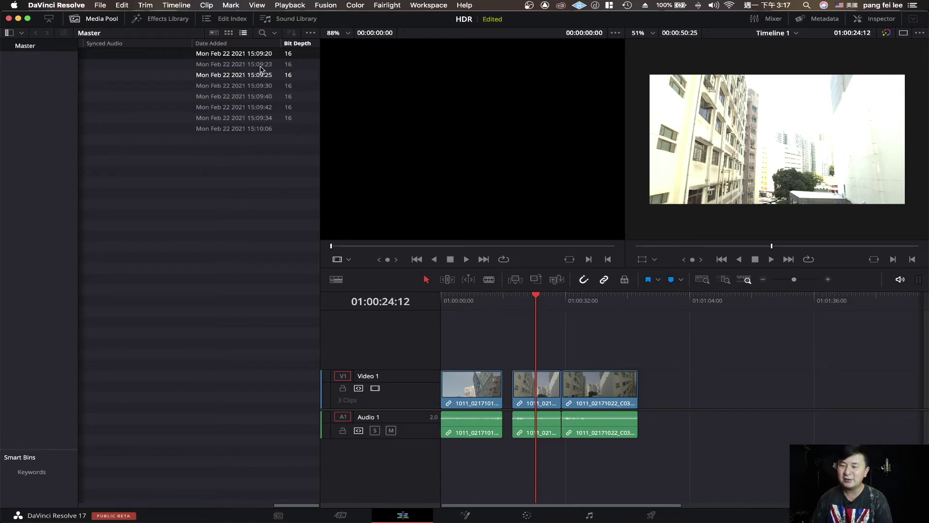
key(space)
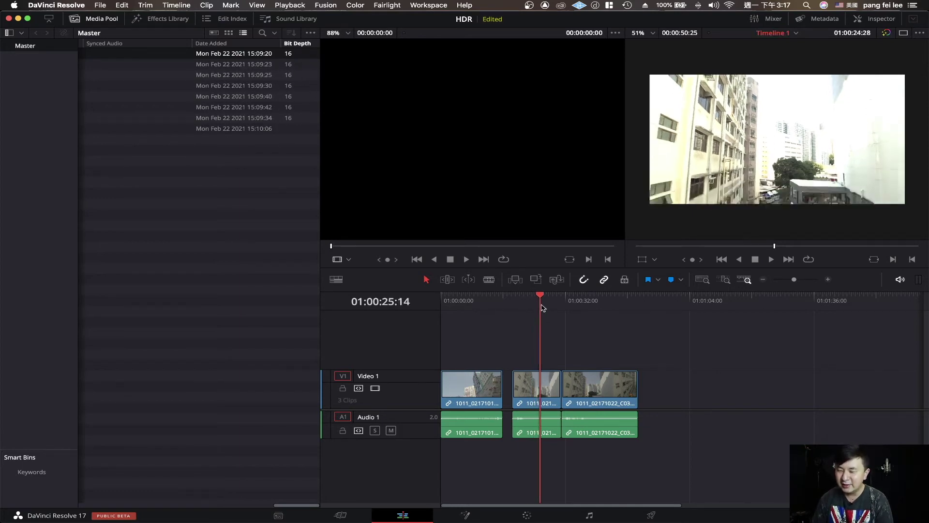
click(576, 306)
click(595, 302)
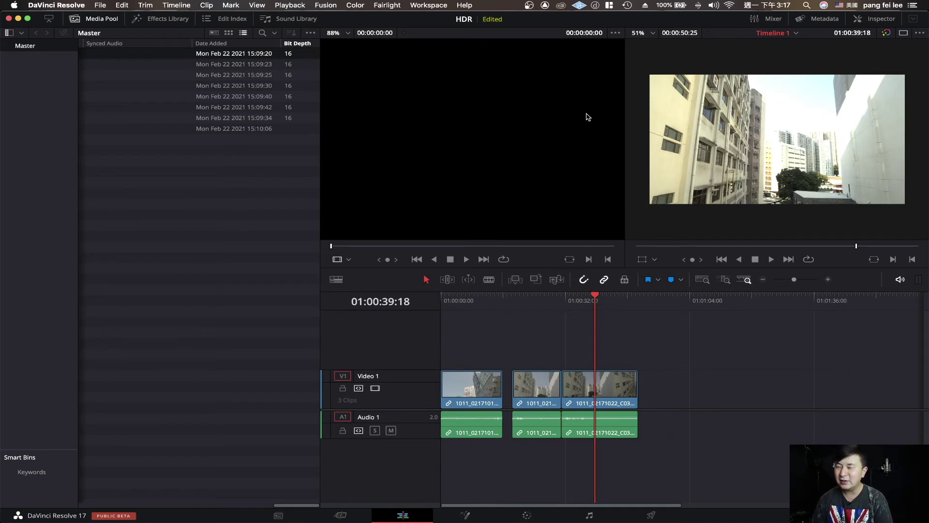
scroll(584, 169, down, 1)
scroll(579, 219, down, 1)
scroll(603, 304, right, 2)
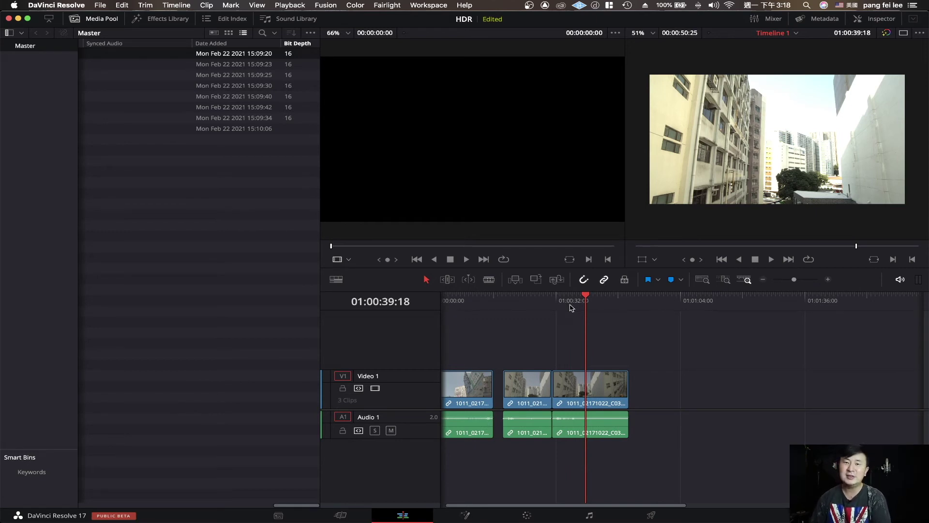
click(526, 309)
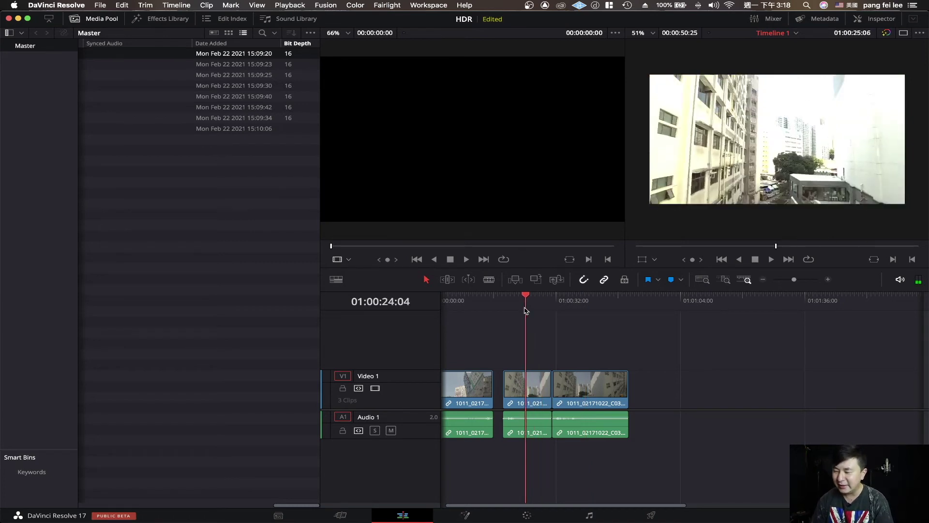
drag(525, 309, 584, 305)
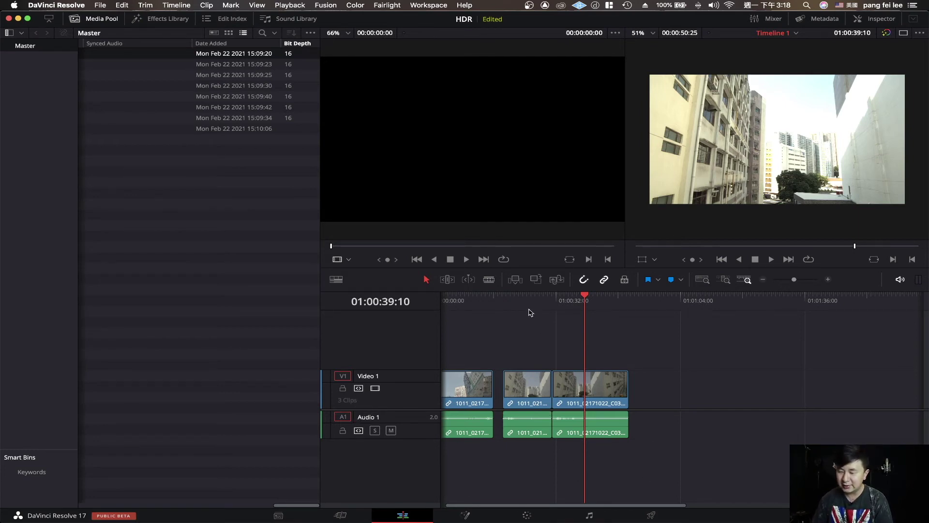
mouse_move(531, 312)
mouse_down()
mouse_move(579, 308)
mouse_move(525, 308)
mouse_up()
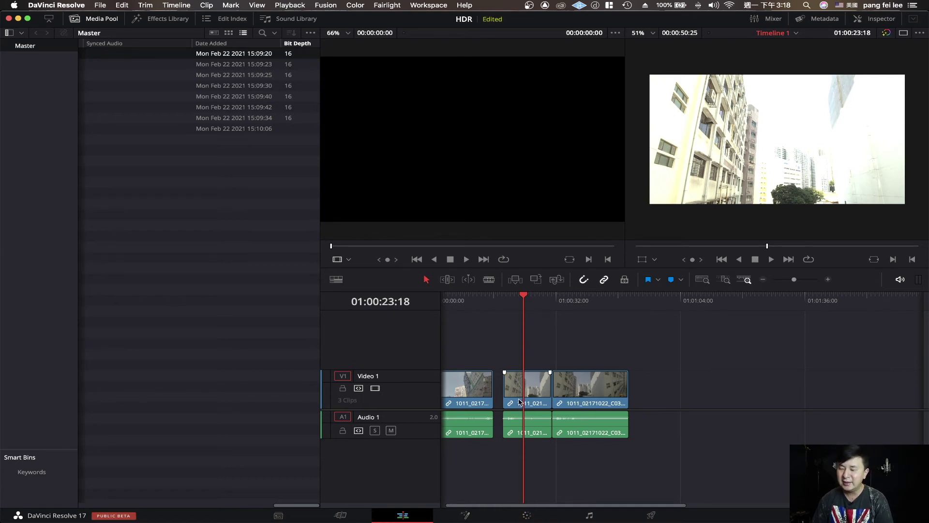
Step: Trim the second clip's end and ripple-close the gap so the edit runs 00:00:29:27
mouse_move(550, 392)
mouse_down()
mouse_move(523, 392)
mouse_move(561, 393)
mouse_move(534, 393)
mouse_up()
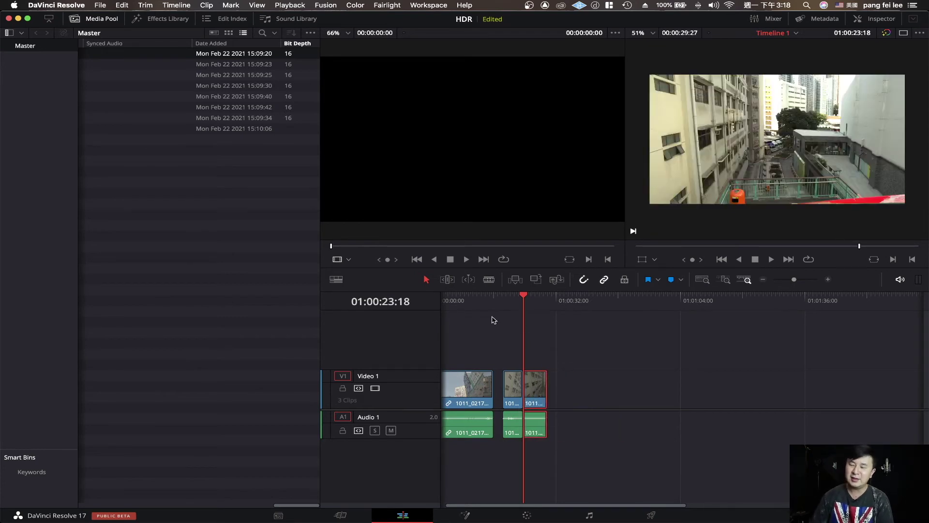
click(501, 301)
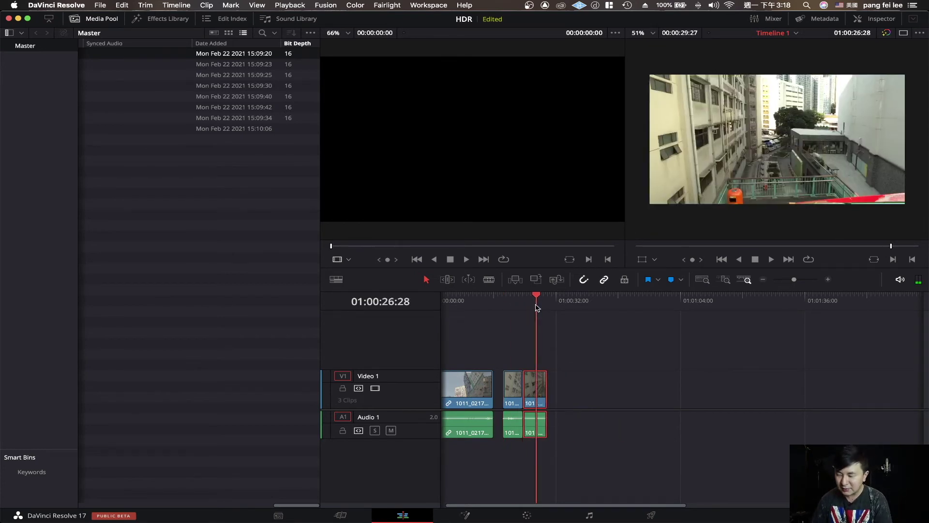
drag(500, 304, 537, 306)
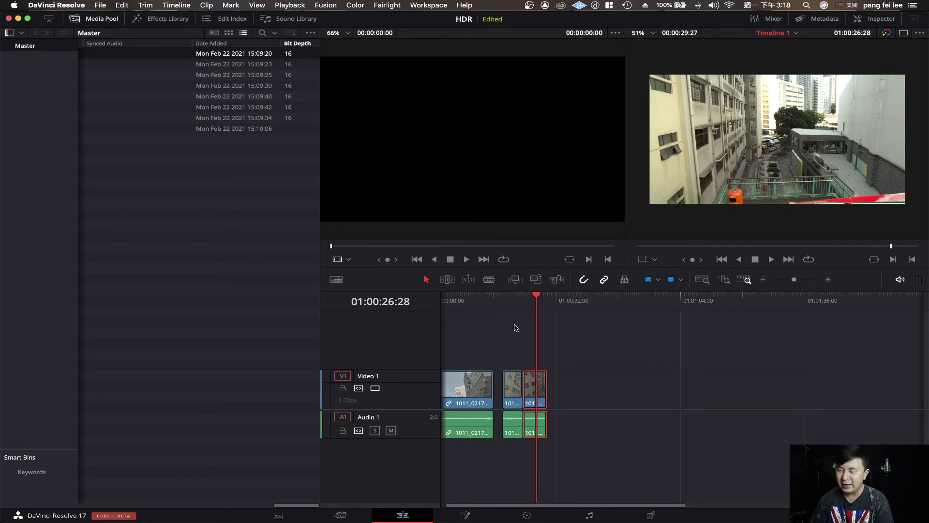
key(Up)
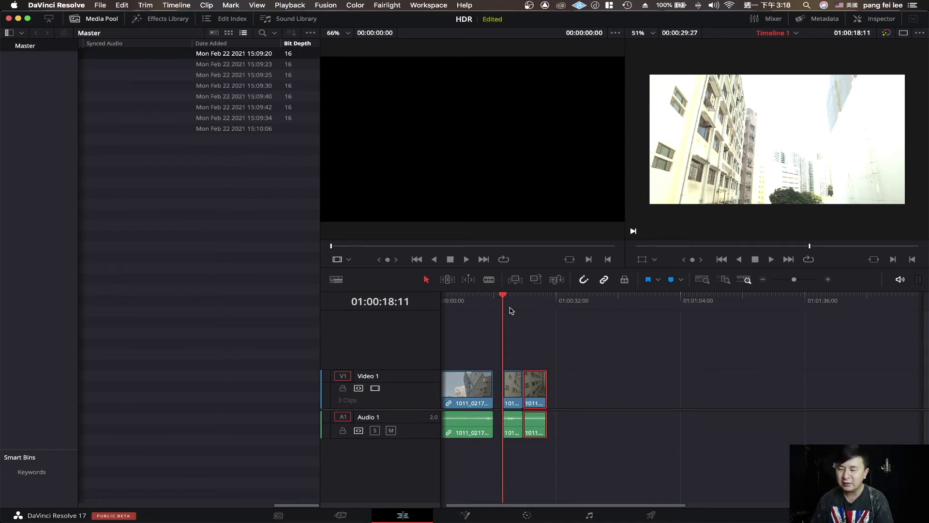
key(Down)
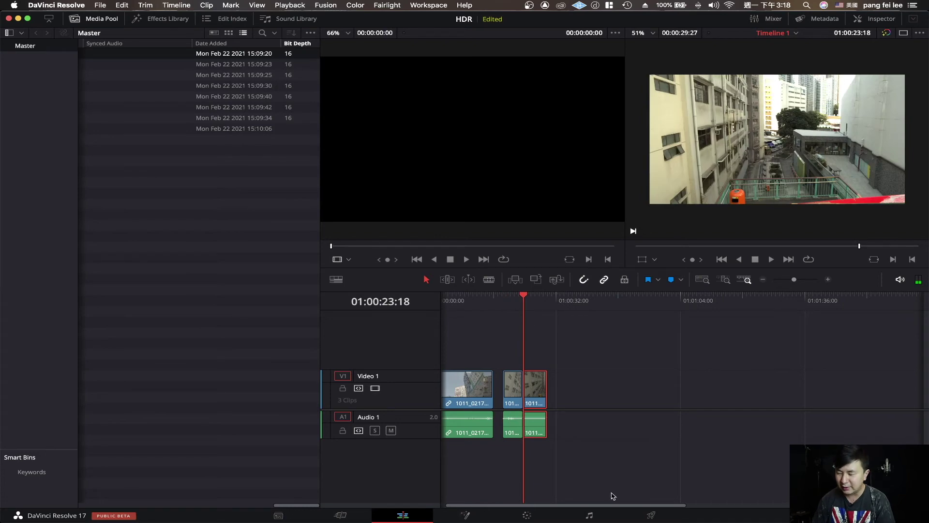
Step: Switch to the Deliver page and scrub Timeline 1 to 01:00:13:01 in the first clip
click(651, 514)
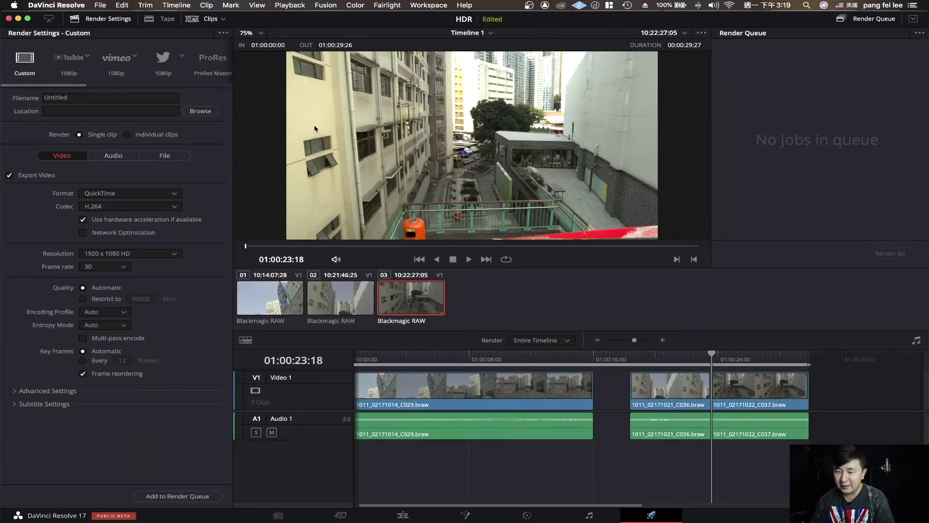
mouse_move(687, 362)
mouse_down()
mouse_move(383, 368)
mouse_move(393, 372)
mouse_up()
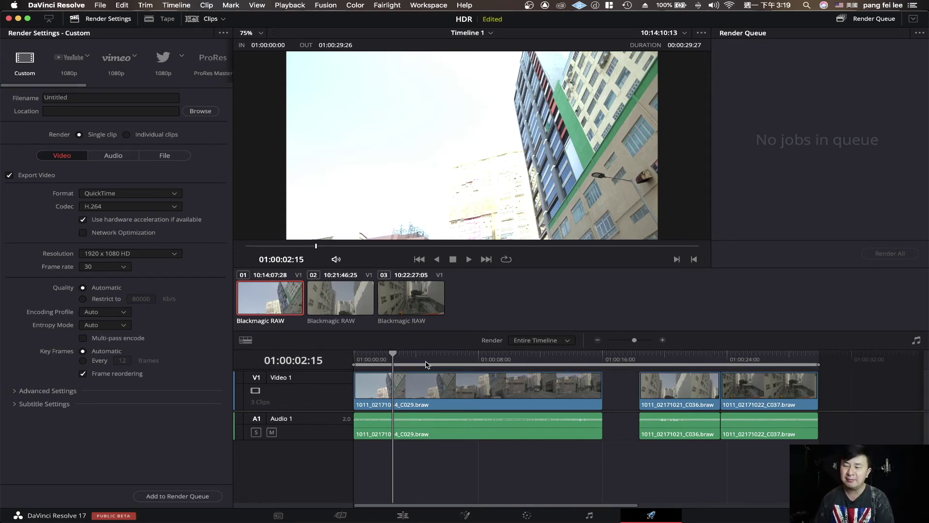
mouse_move(428, 364)
mouse_down()
mouse_move(541, 364)
mouse_move(393, 373)
mouse_up()
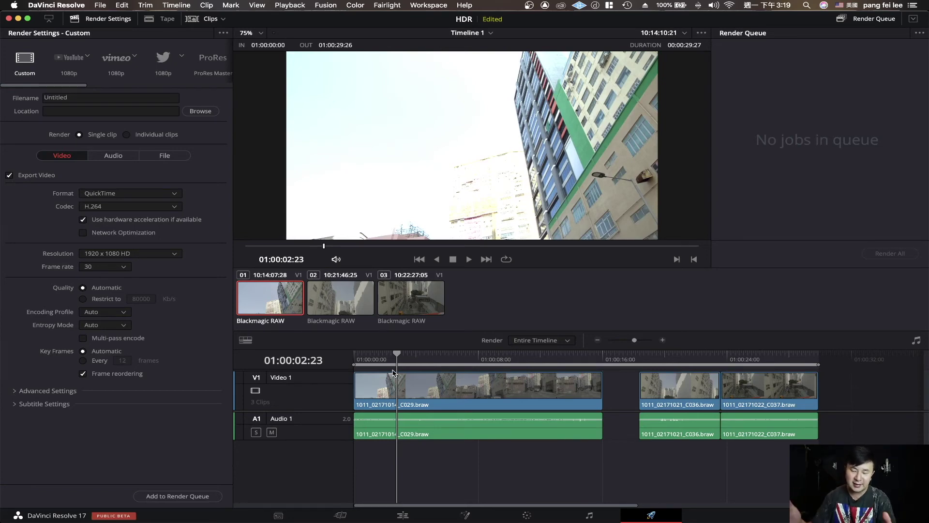
drag(412, 359, 521, 363)
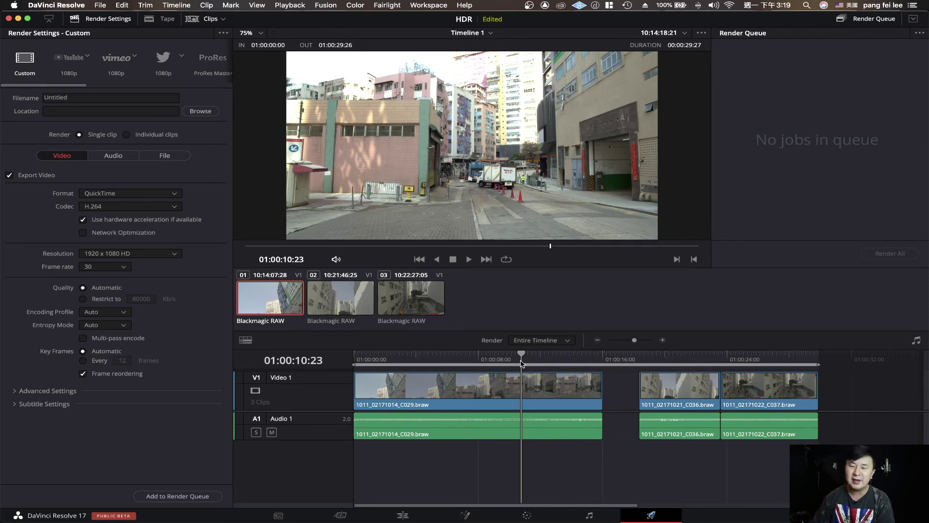
drag(517, 362, 558, 364)
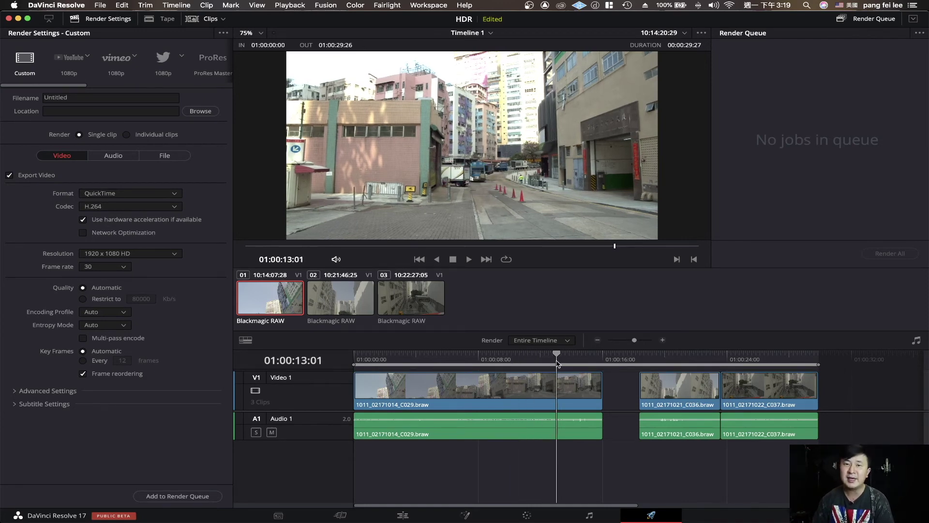
Step: Keep the render format as QuickTime and set the codec to Apple ProRes
click(142, 197)
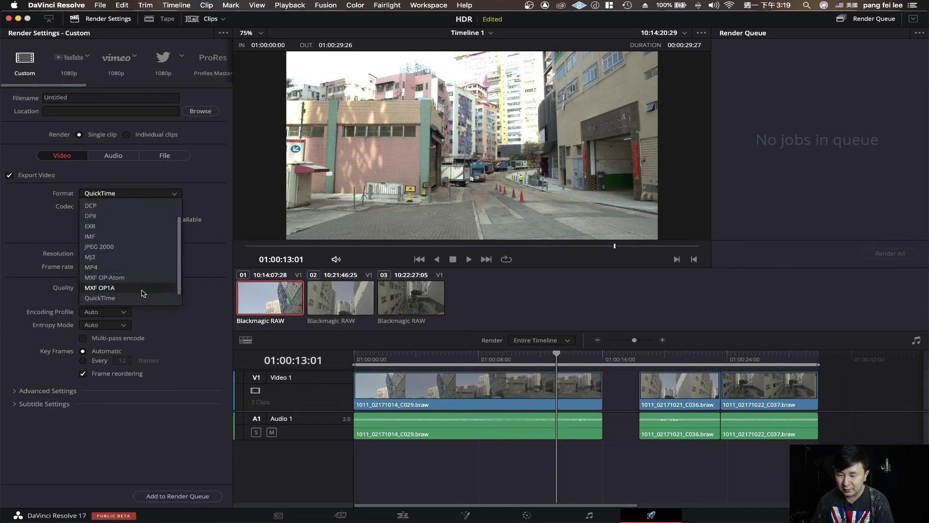
scroll(144, 293, down, 1)
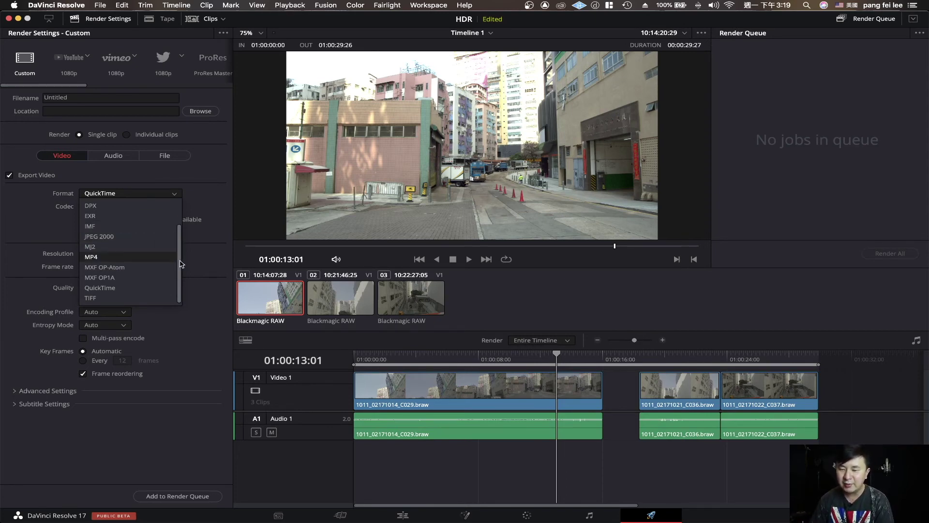
click(121, 287)
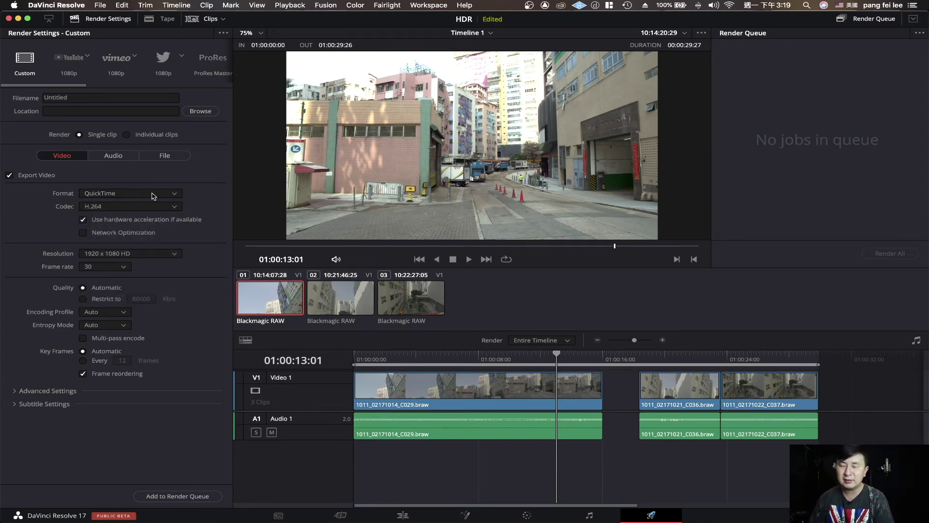
click(129, 208)
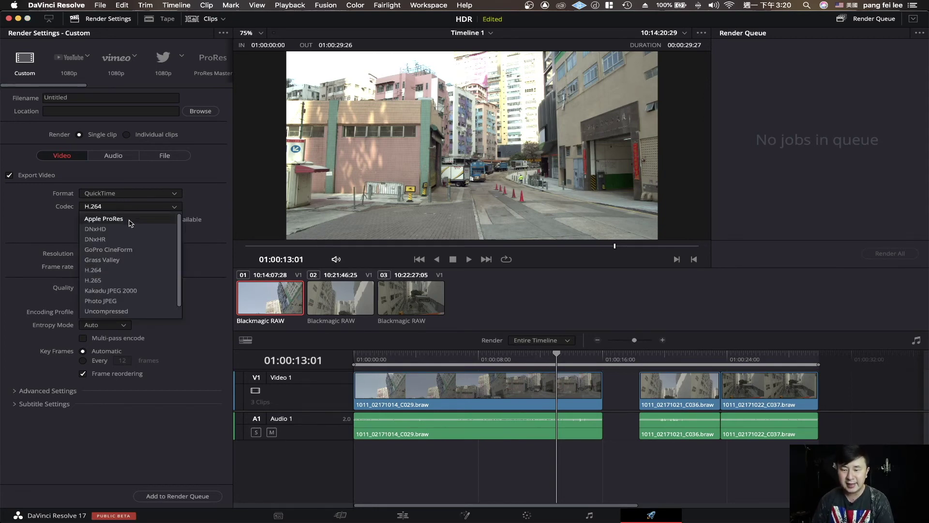
click(133, 223)
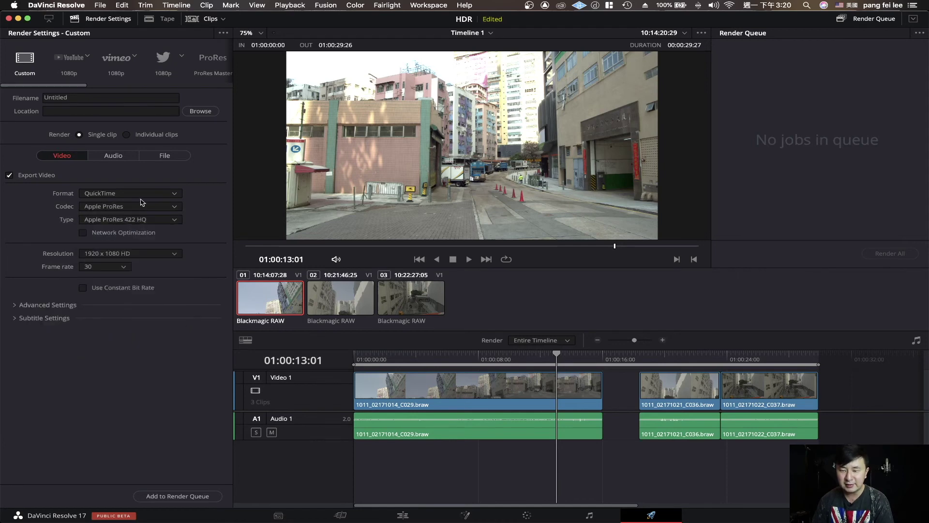
Step: Set the ProRes type to Apple ProRes 422
click(158, 196)
click(194, 188)
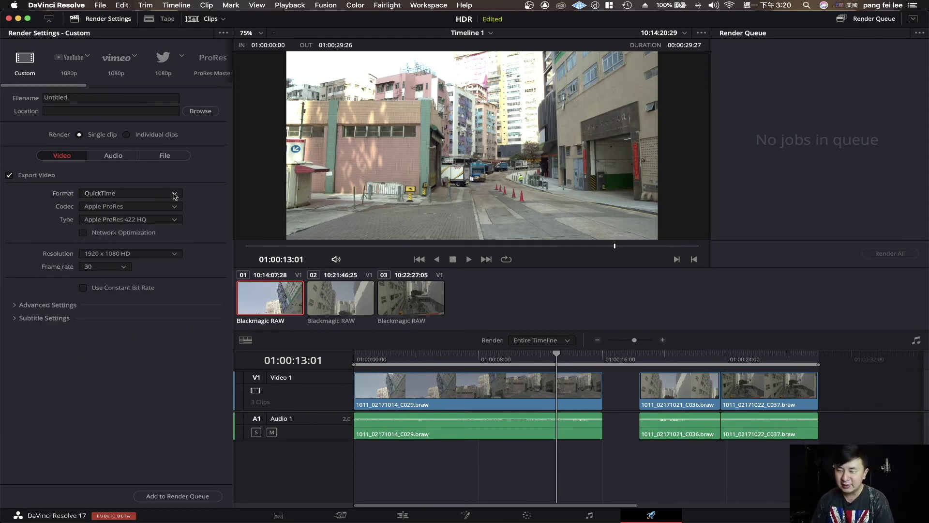
click(138, 207)
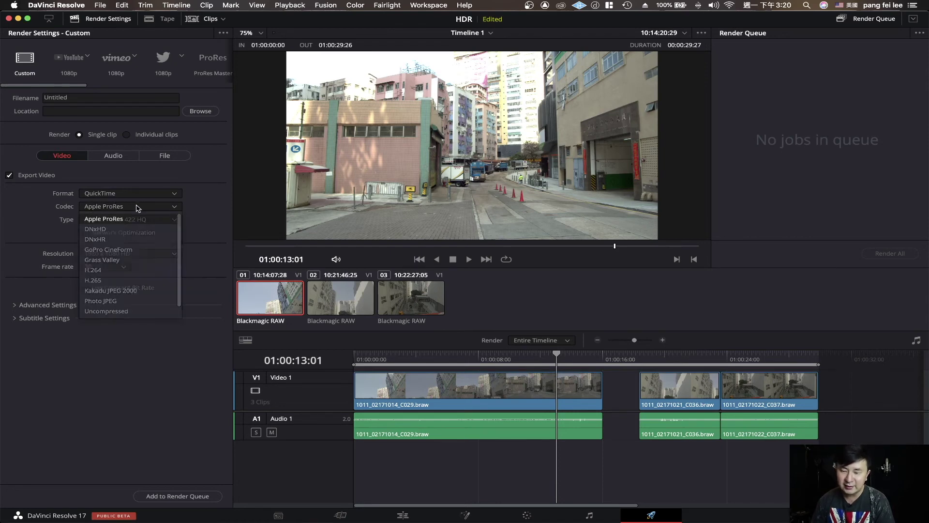
click(138, 208)
click(141, 220)
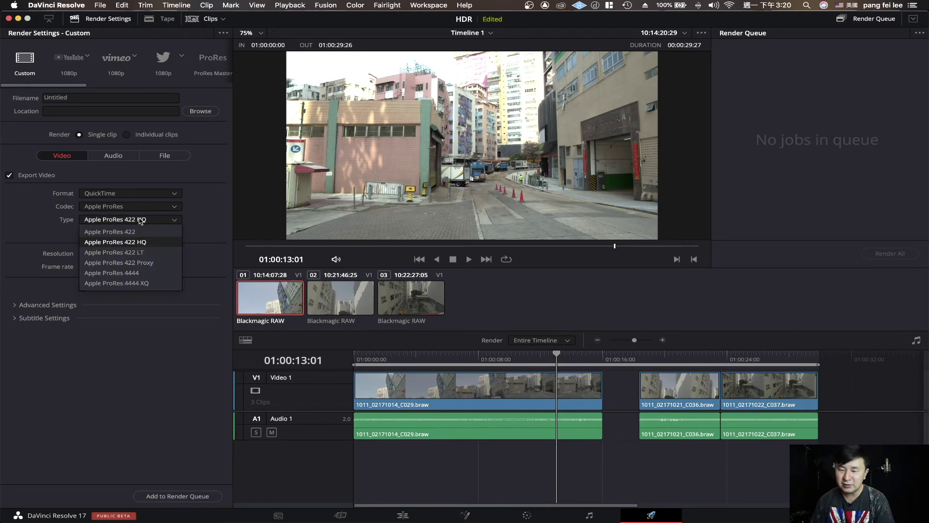
click(139, 231)
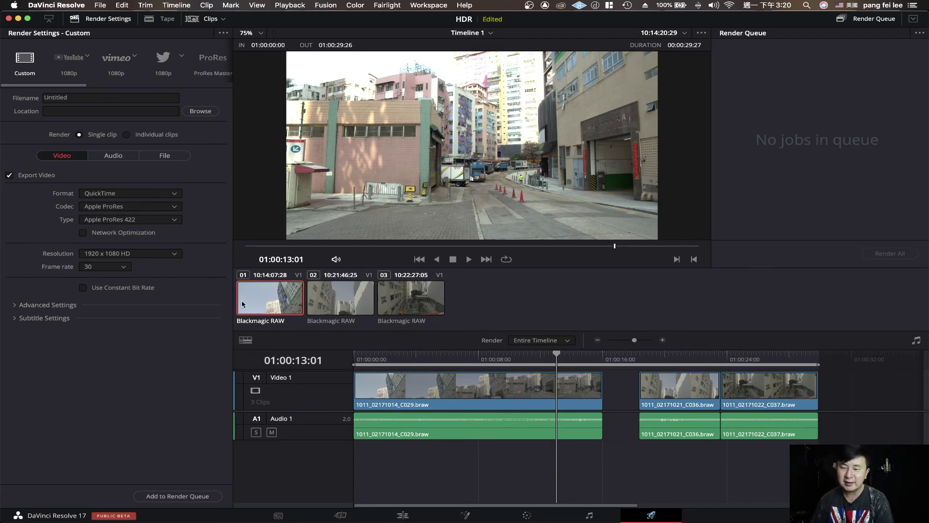
click(100, 5)
click(170, 193)
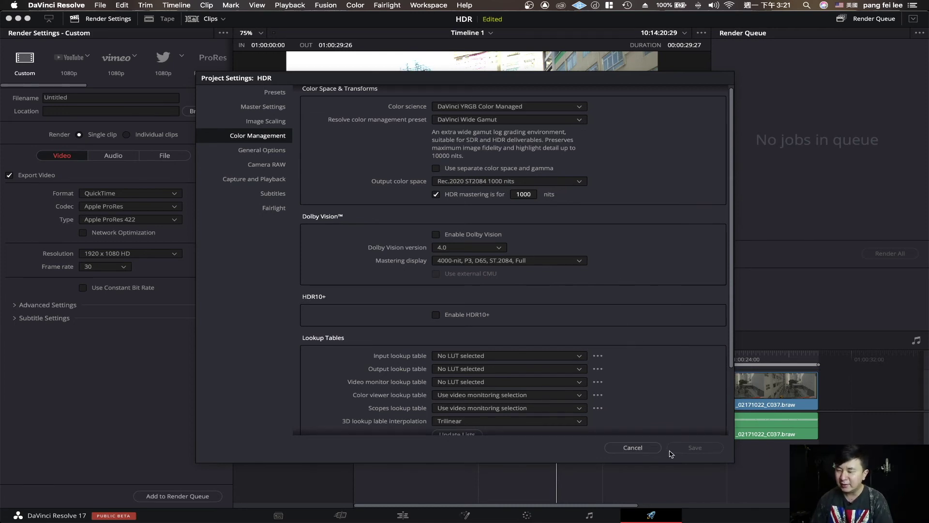
key(Escape)
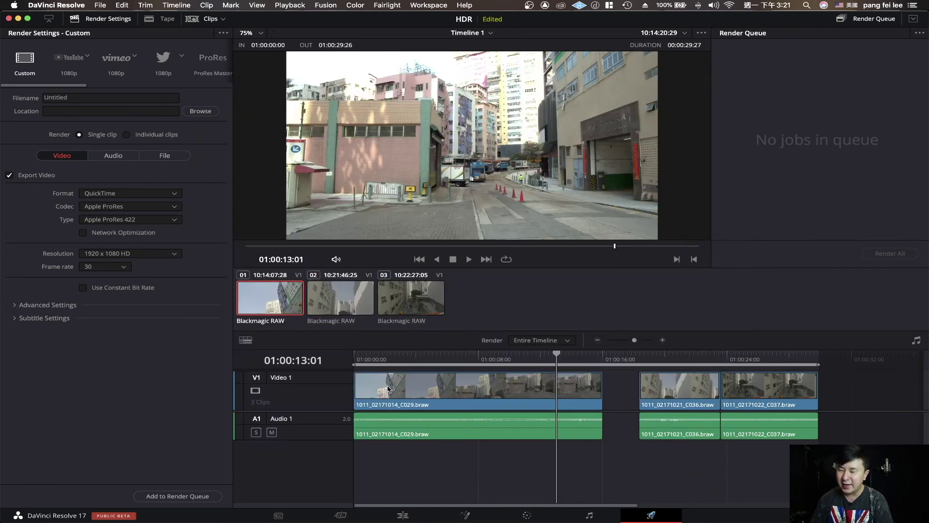
Step: Save the render output as hdr1080 and add it to the Render Queue as Job 1
drag(675, 359, 693, 359)
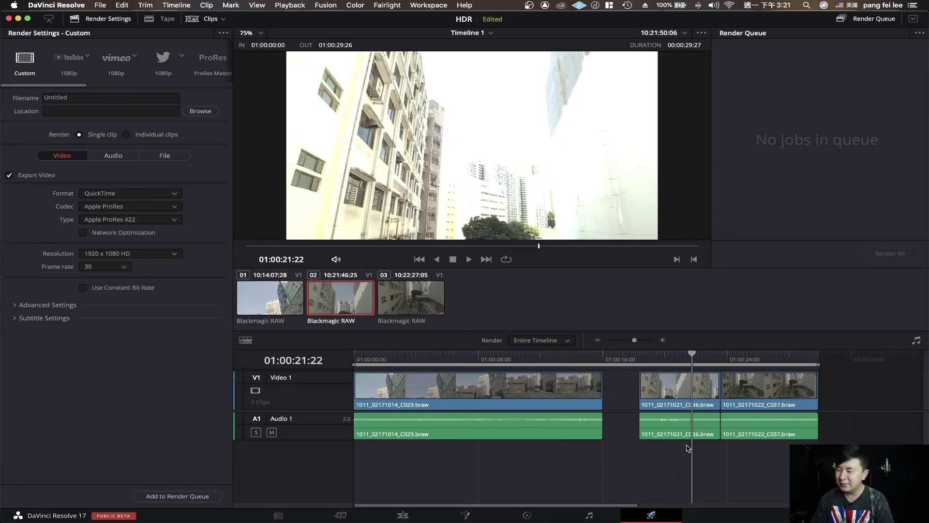
click(209, 497)
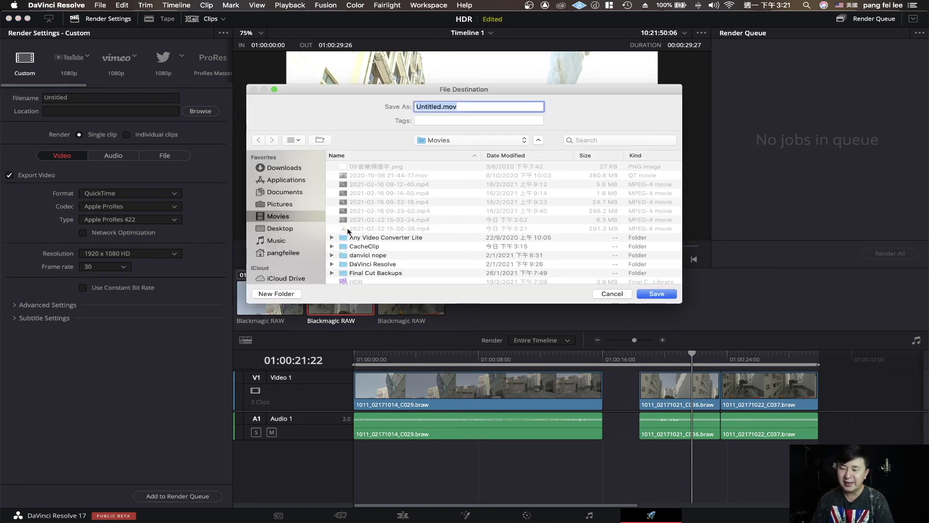
text(hd)
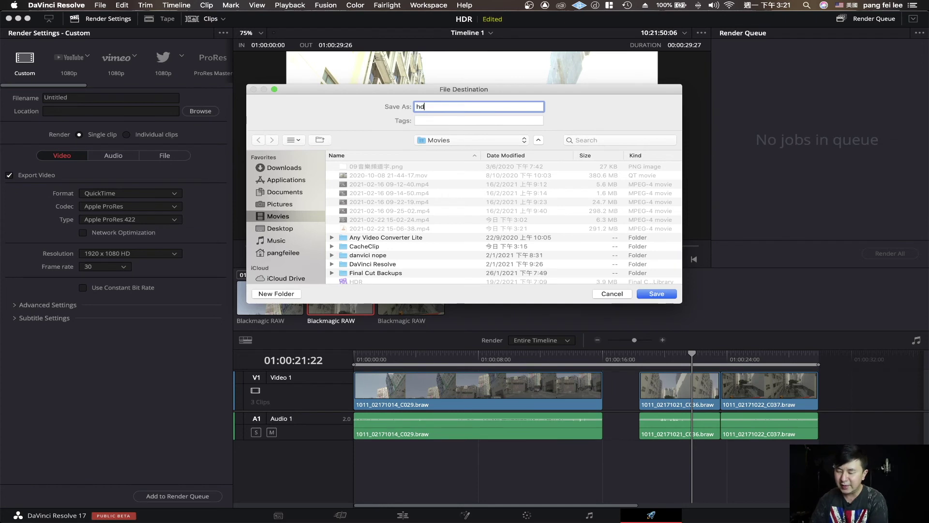
text(r1080)
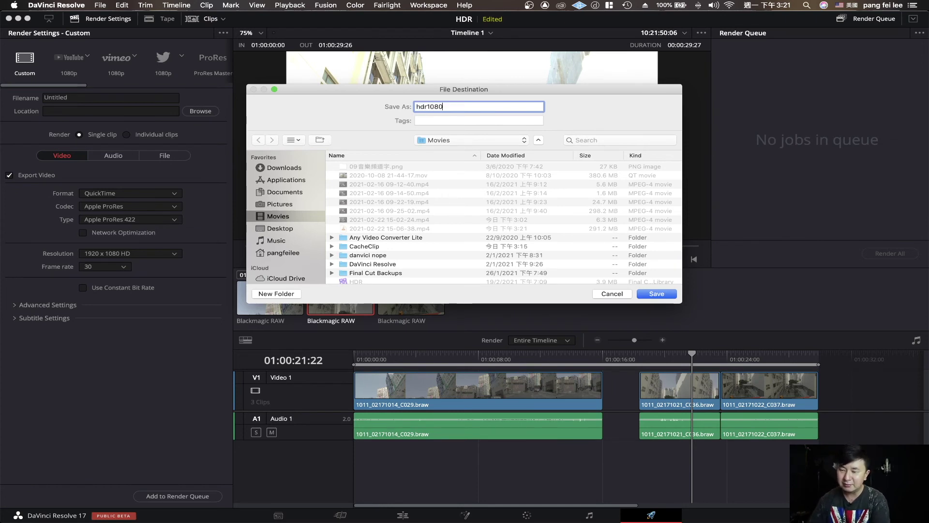
click(666, 297)
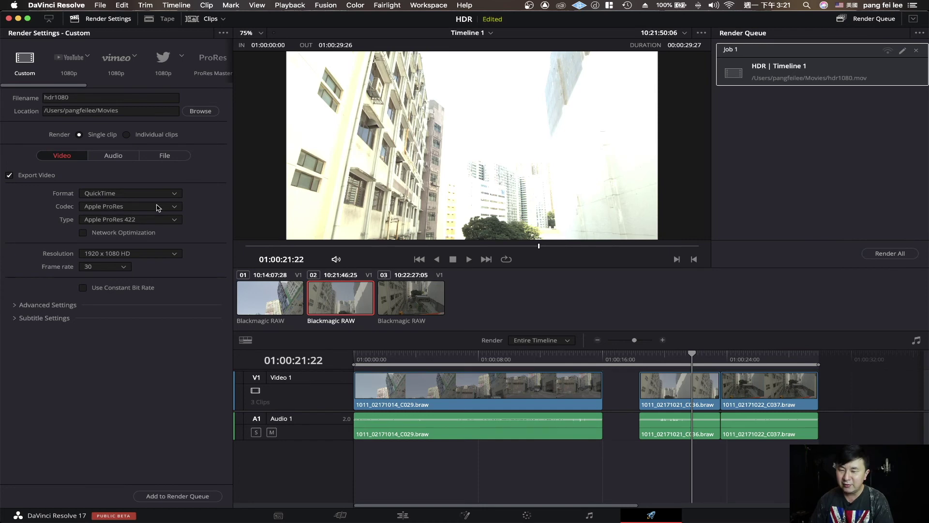
Step: Change the render codec to DNxHR with the DNxHR 444 12-bit type
click(158, 208)
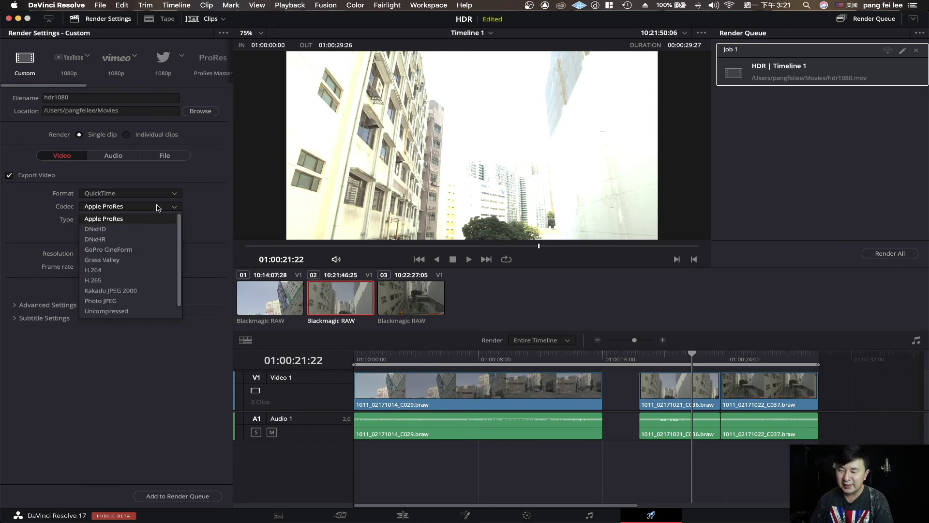
click(140, 239)
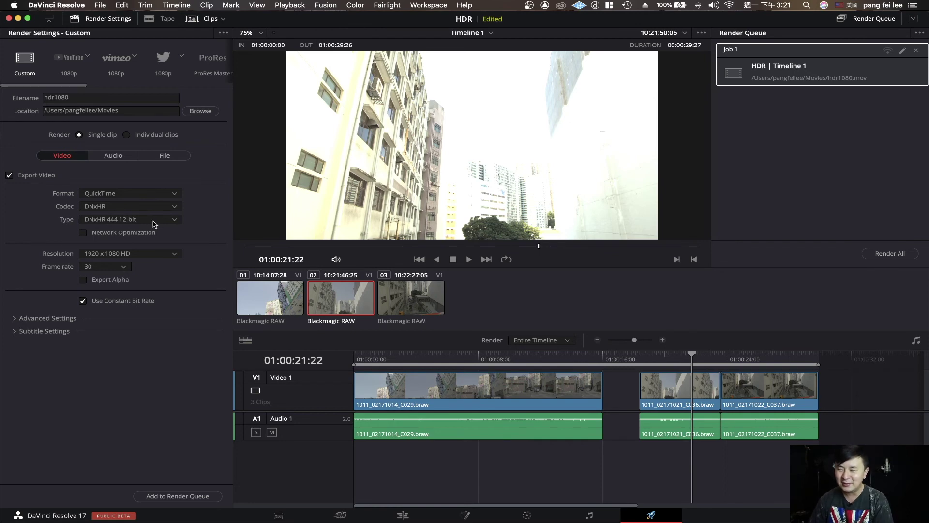
click(154, 224)
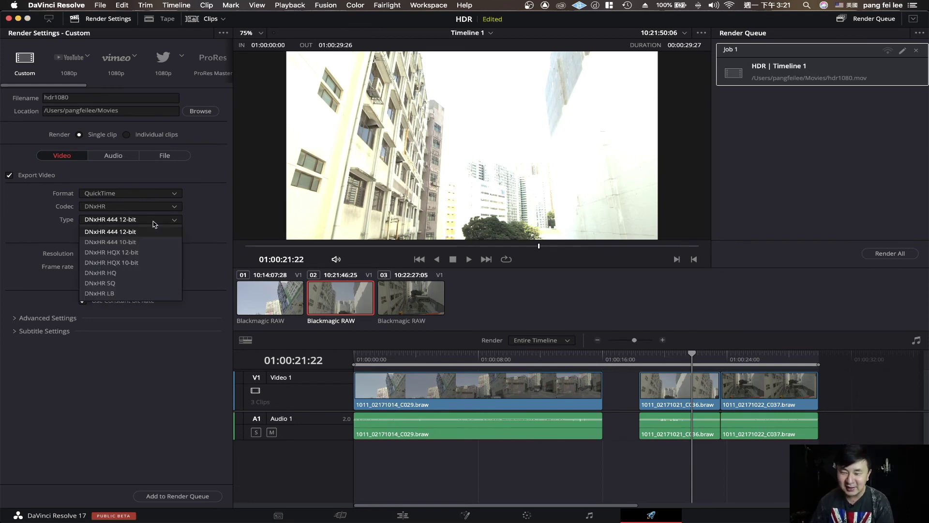
click(154, 224)
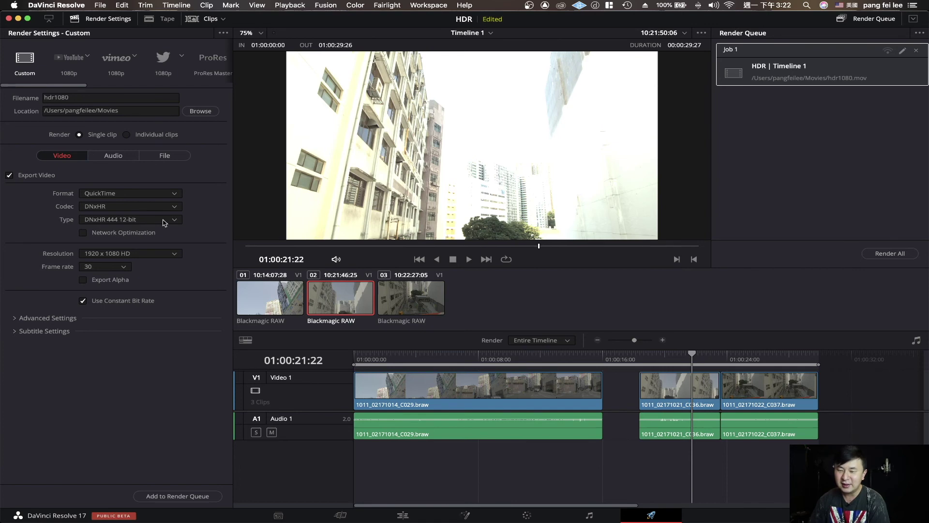
click(157, 222)
click(162, 231)
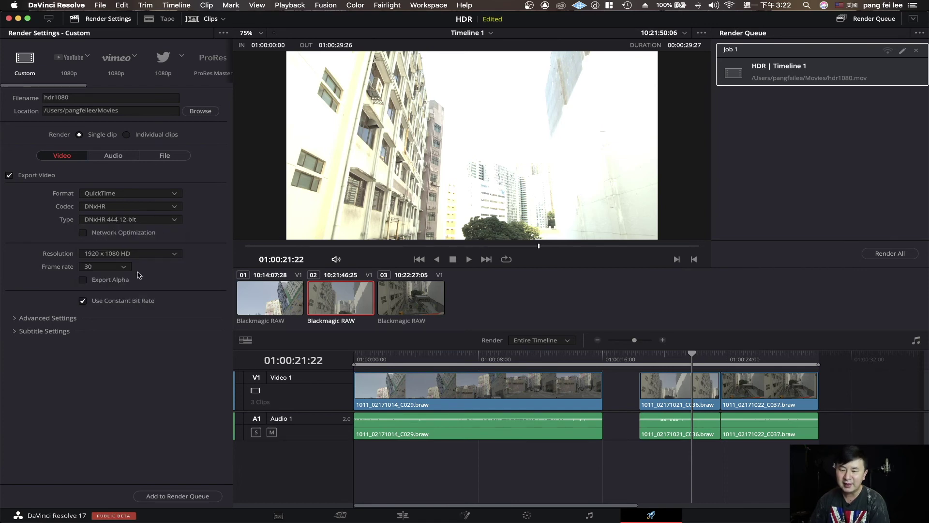
scroll(362, 159, down, 3)
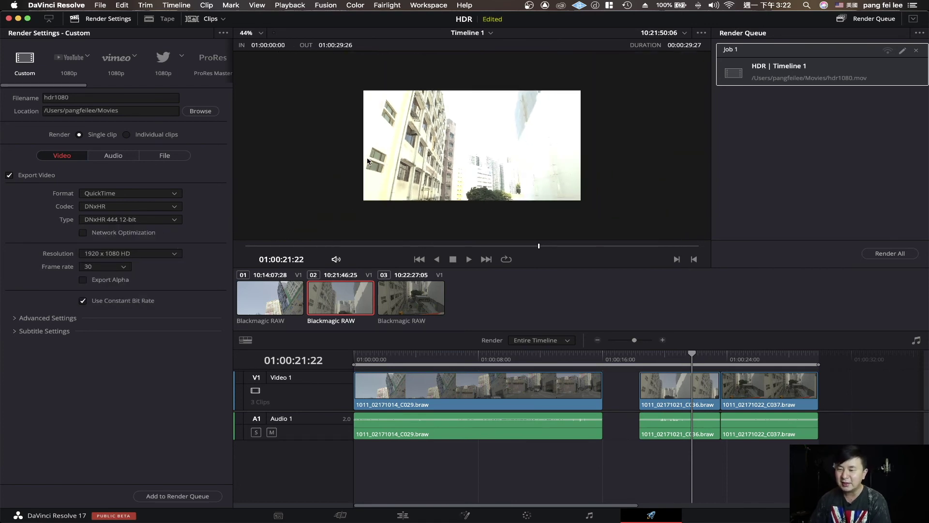
scroll(362, 159, up, 2)
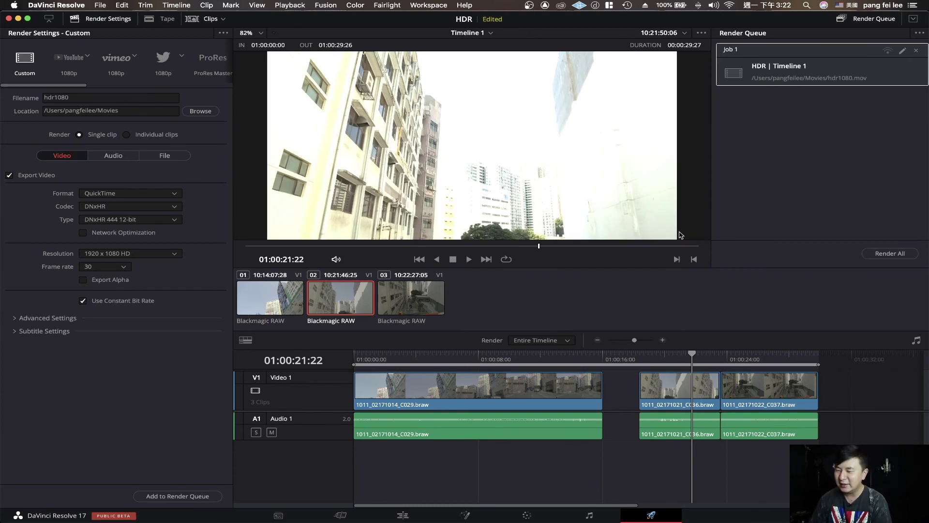
scroll(555, 182, down, 3)
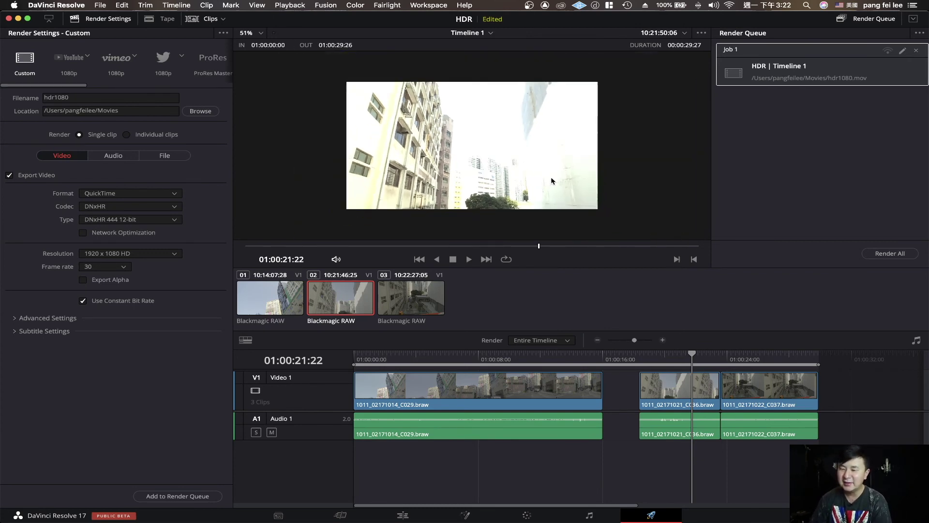
scroll(555, 181, down, 2)
scroll(552, 181, up, 3)
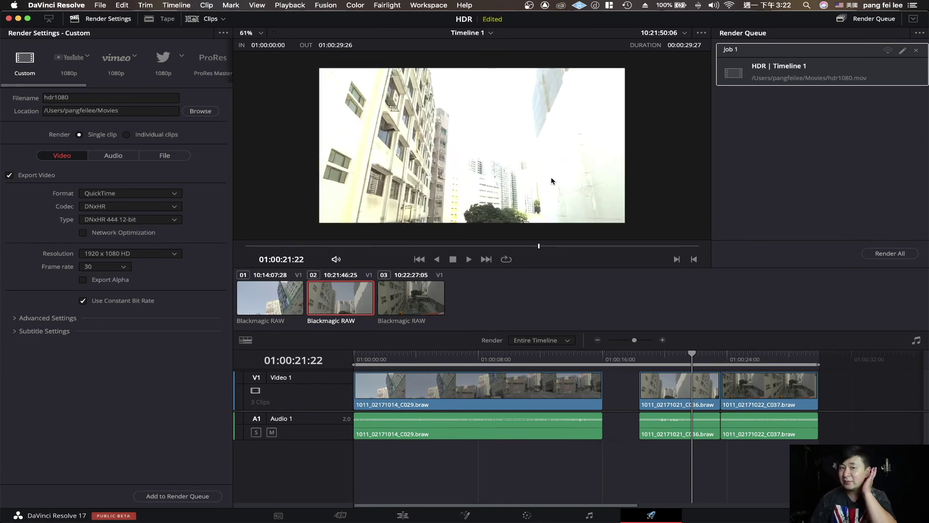
scroll(552, 181, up, 3)
scroll(551, 181, up, 2)
scroll(544, 201, down, 3)
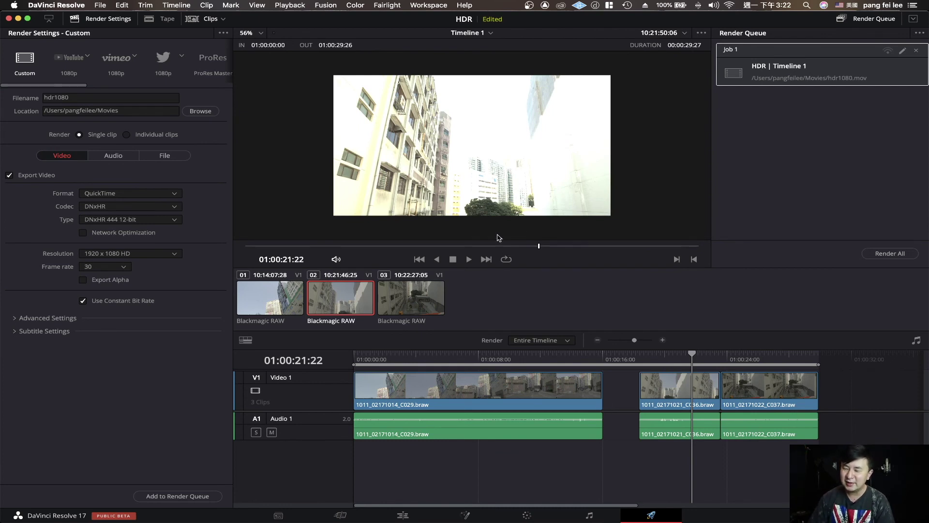
mouse_move(528, 248)
mouse_down()
mouse_move(514, 248)
mouse_move(526, 247)
mouse_up()
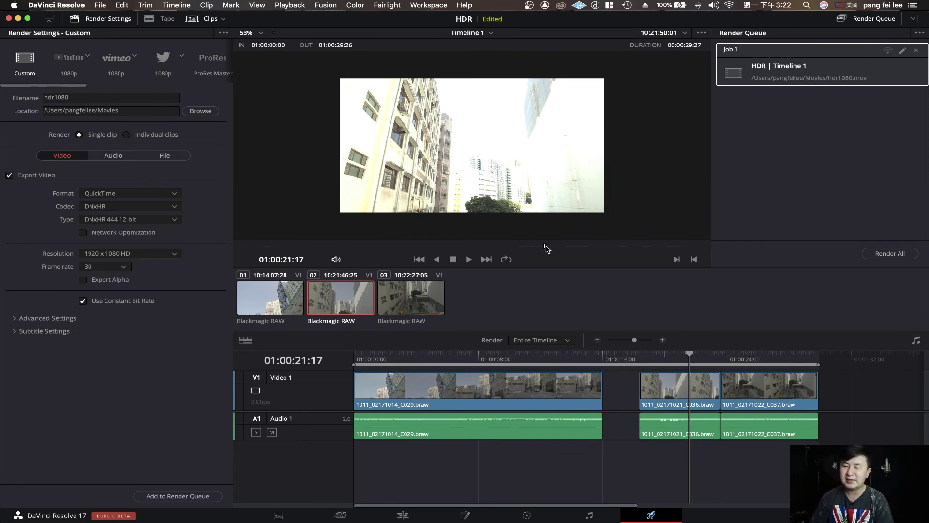
click(545, 248)
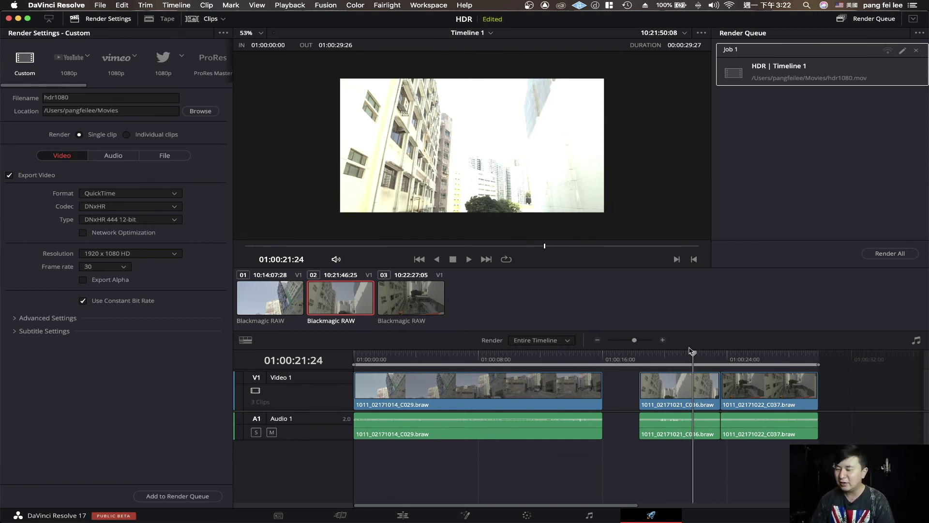
click(662, 357)
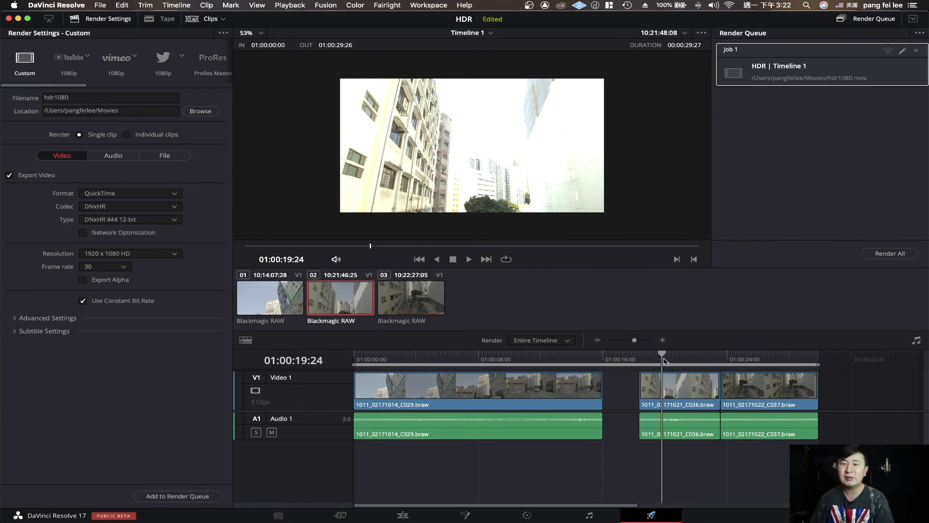
drag(691, 360, 769, 362)
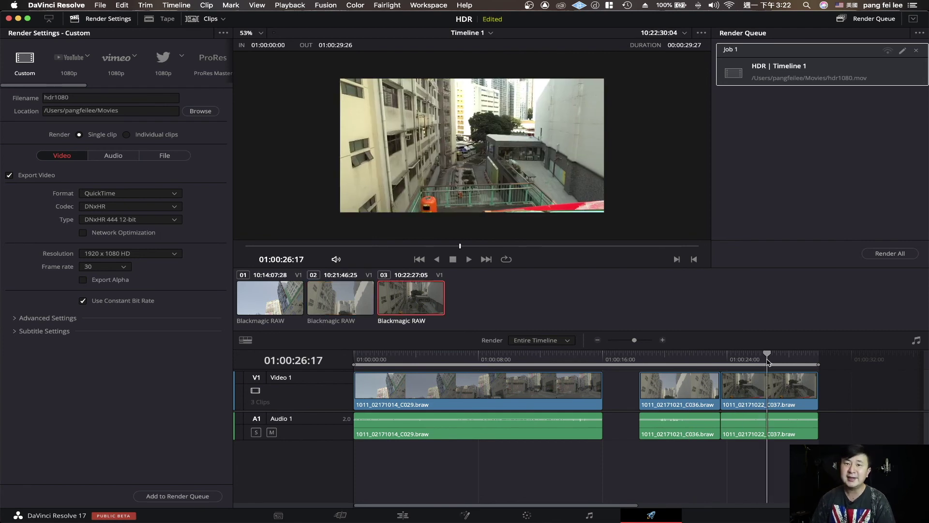
scroll(769, 362, right, 2)
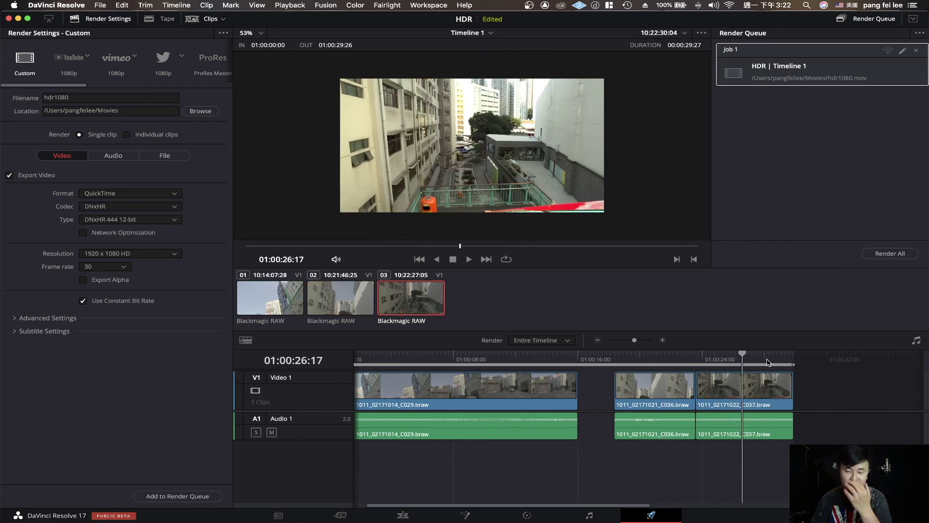
scroll(768, 362, left, 1)
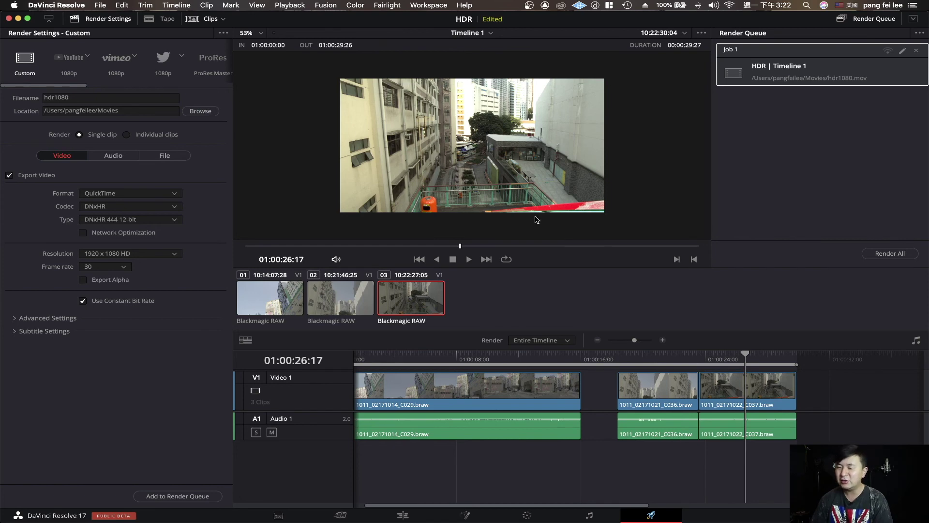
scroll(493, 226, down, 1)
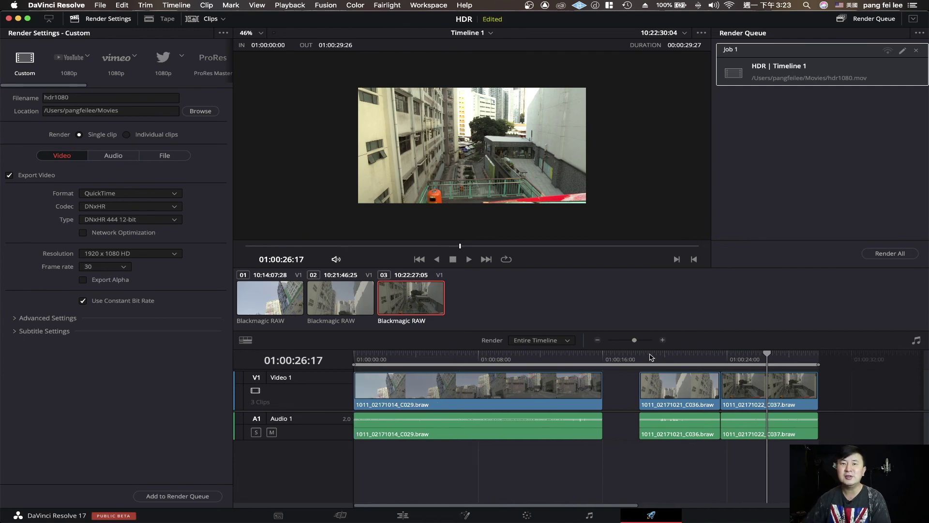
click(683, 359)
drag(683, 359, 759, 364)
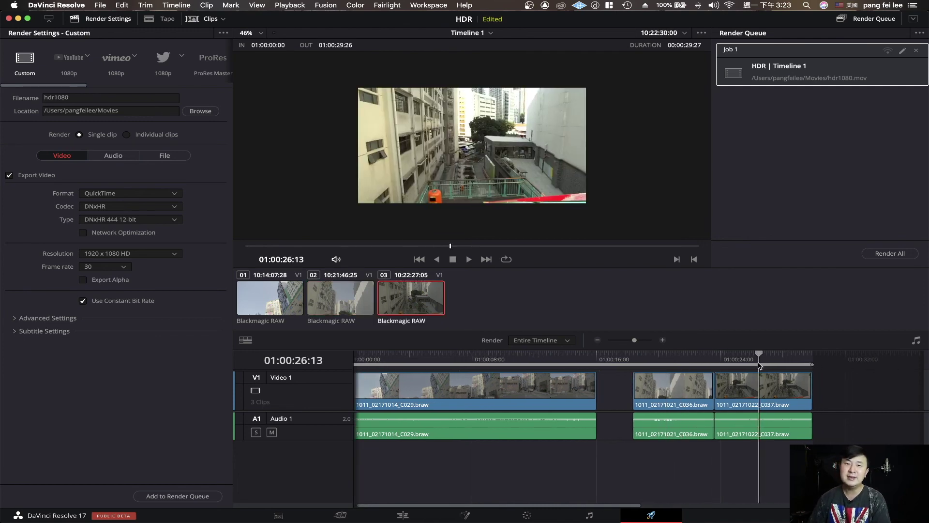
scroll(756, 365, left, 1)
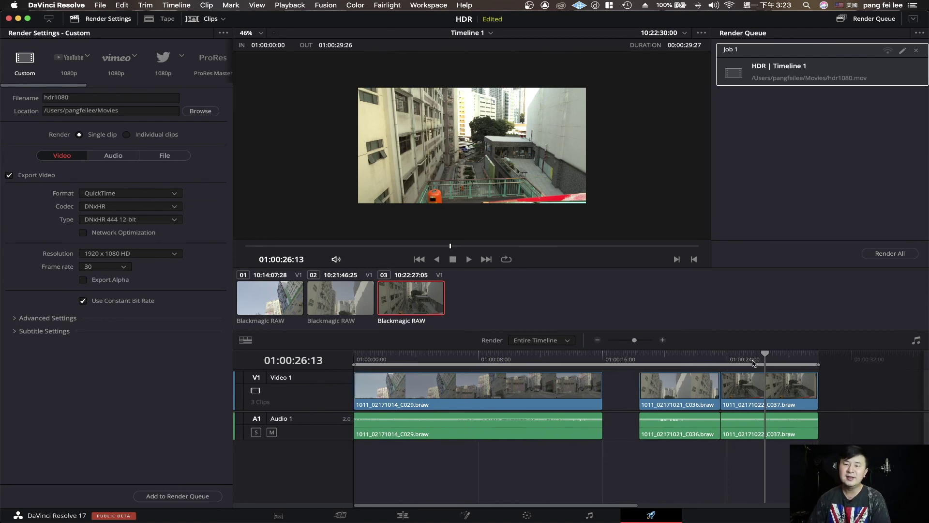
drag(768, 363, 771, 362)
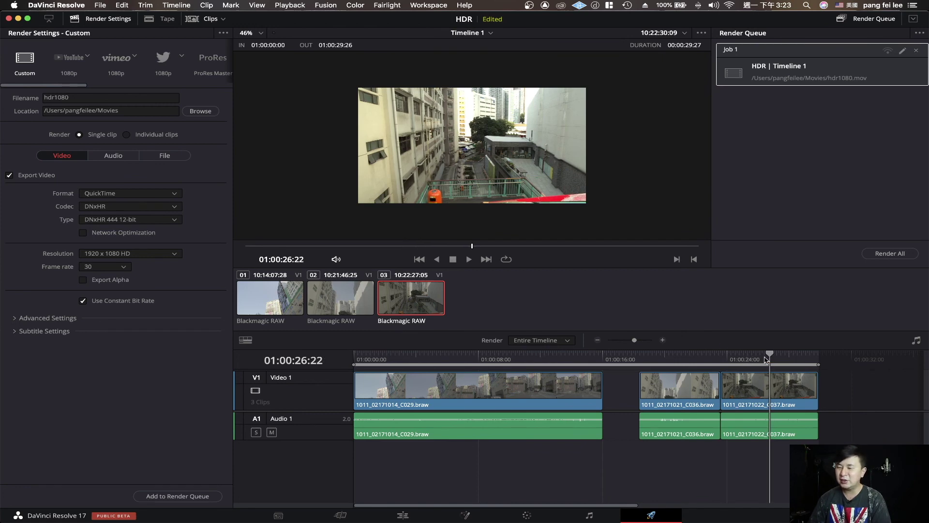
mouse_move(769, 362)
mouse_down()
mouse_move(676, 364)
mouse_move(761, 366)
mouse_up()
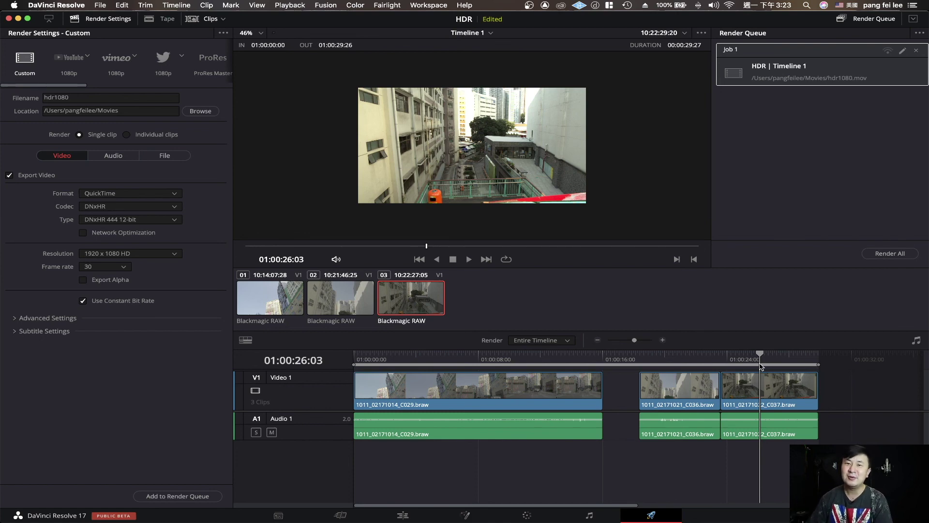
scroll(762, 366, right, 1)
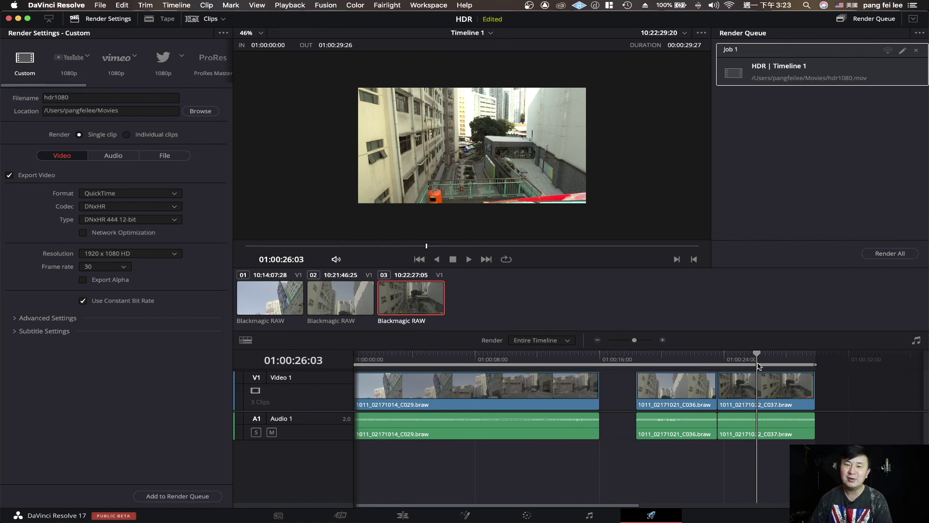
scroll(761, 366, left, 1)
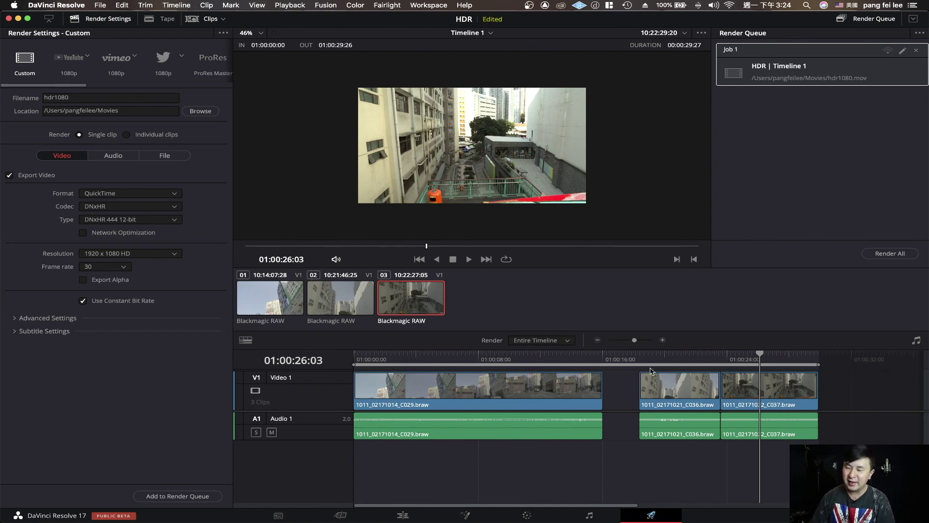
drag(671, 361, 697, 360)
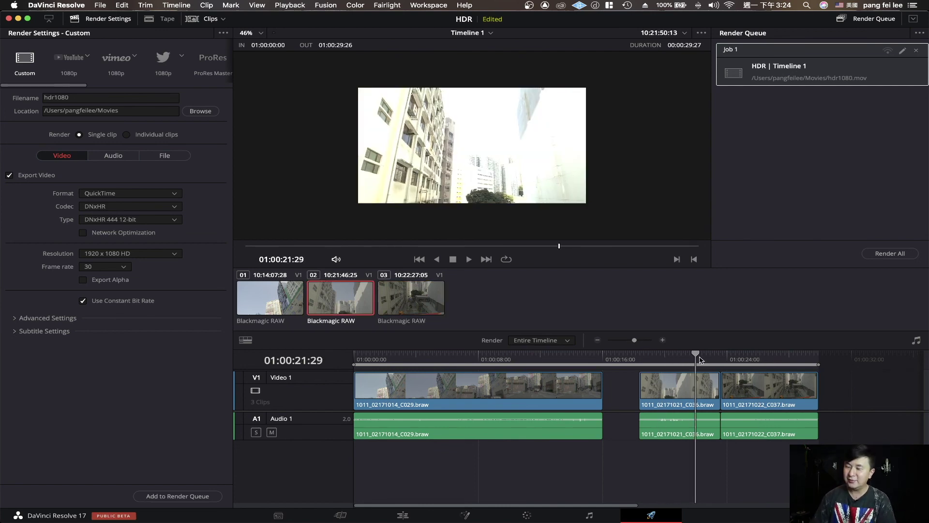